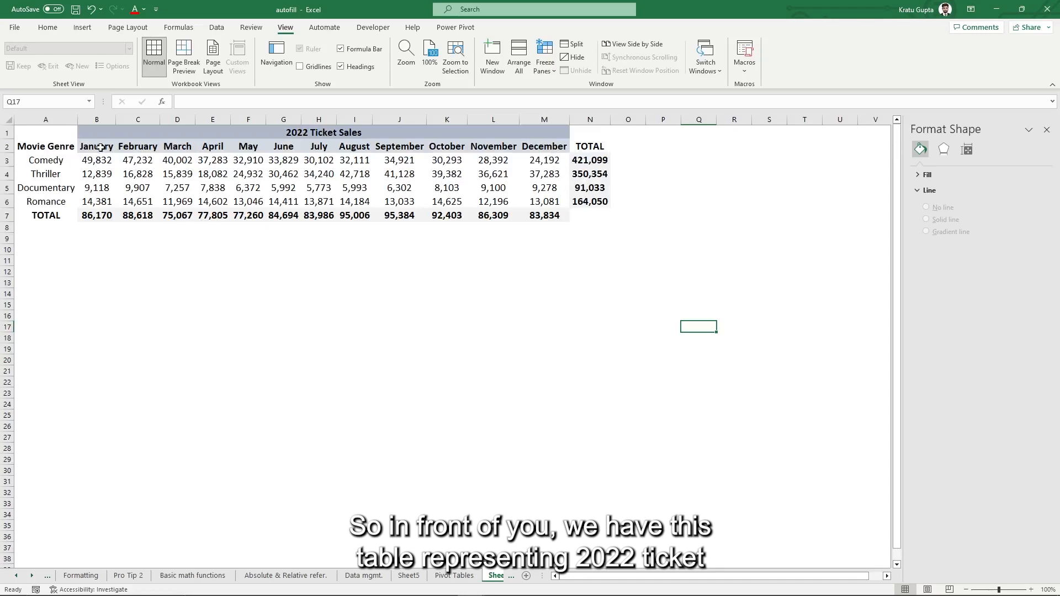
pyautogui.moveTo(55, 131); pyautogui.dragTo(573, 213)
pyautogui.click(508, 260)
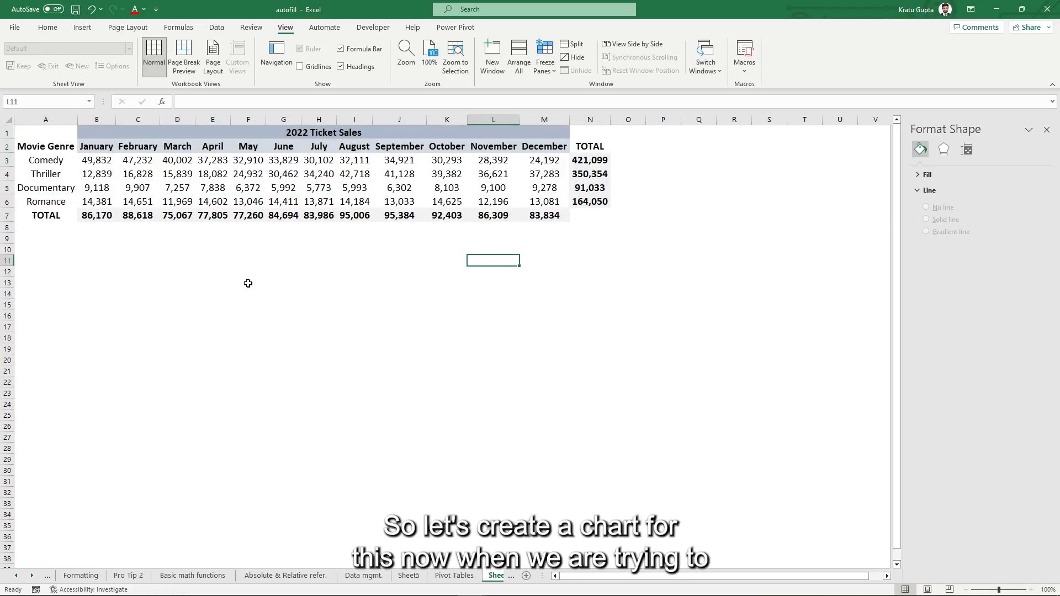
pyautogui.moveTo(44, 136); pyautogui.dragTo(579, 215)
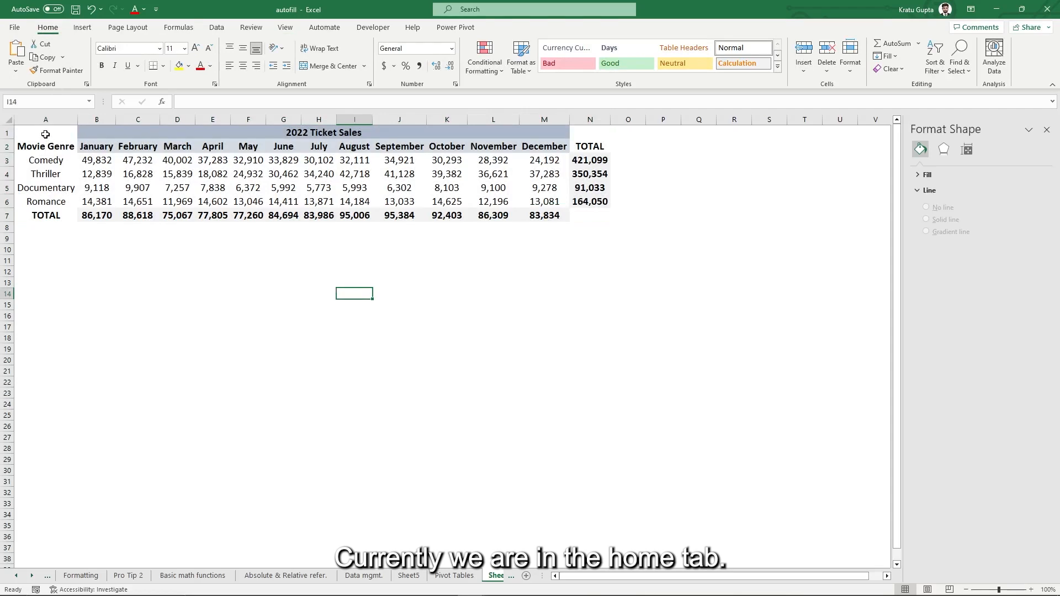
# Step: Select the whole ticket sales table, A1:N7, and open the full set of column chart options for inserting a chart
pyautogui.moveTo(39, 133); pyautogui.dragTo(585, 218)
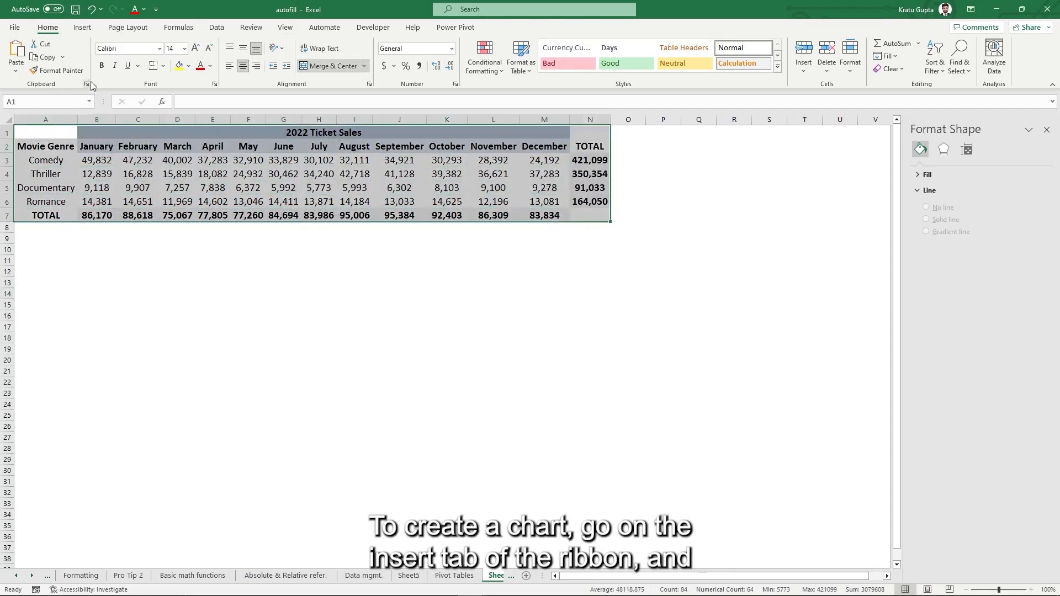
pyautogui.click(83, 28)
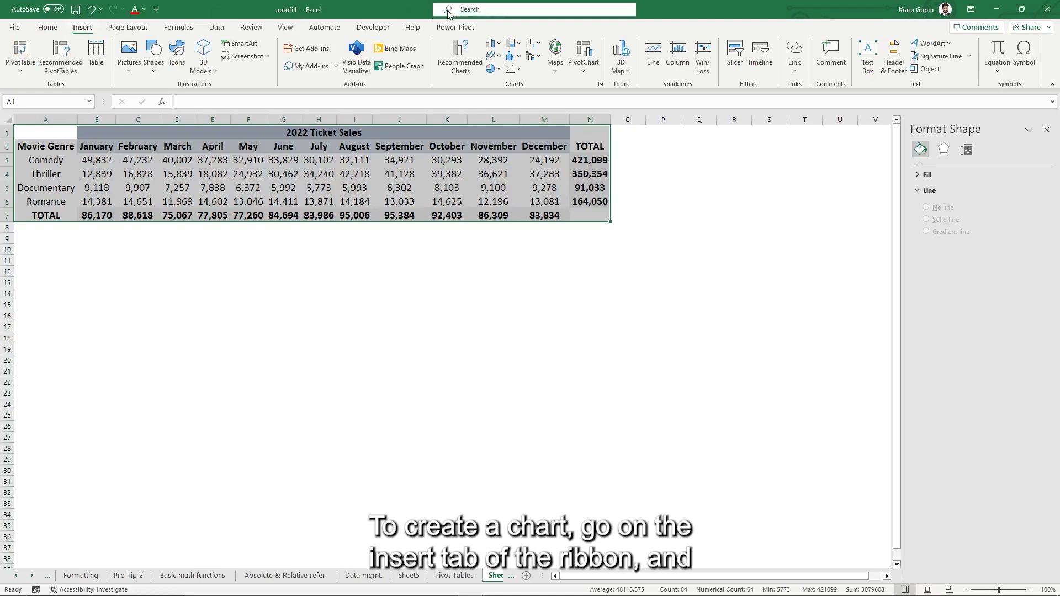
pyautogui.click(494, 47)
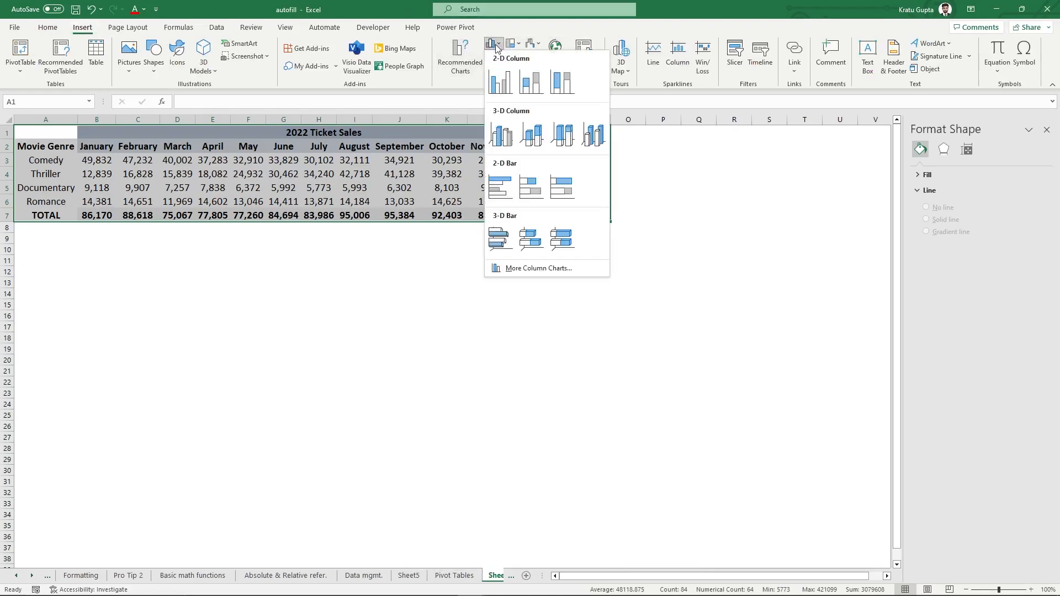
pyautogui.click(517, 269)
pyautogui.moveTo(433, 148); pyautogui.dragTo(385, 115)
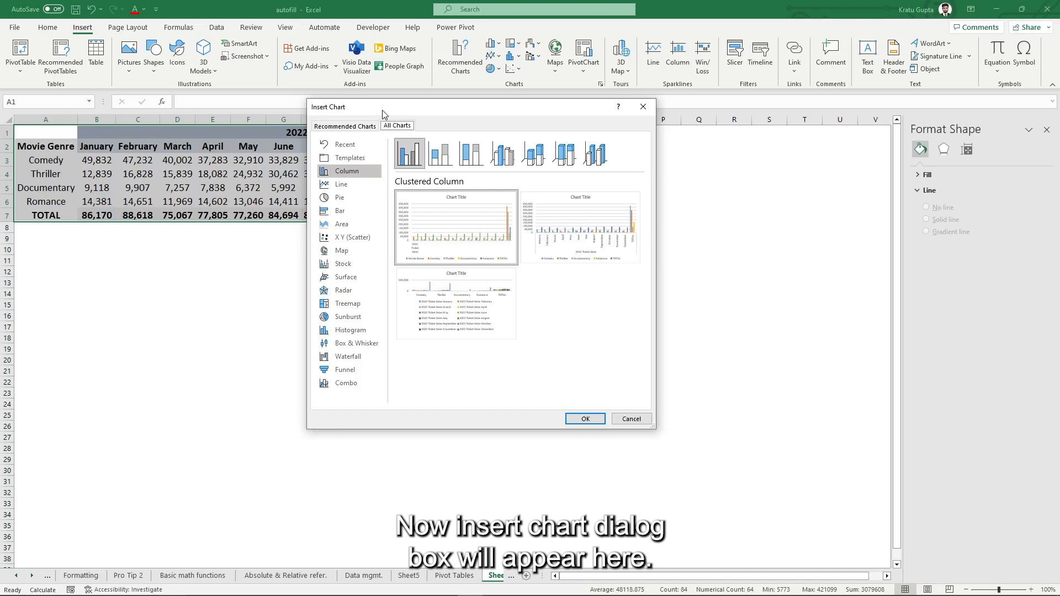
# Step: Look through the recommended charts and the Line, Pie and X Y (Scatter) chart types, returning to the Column type
pyautogui.click(359, 126)
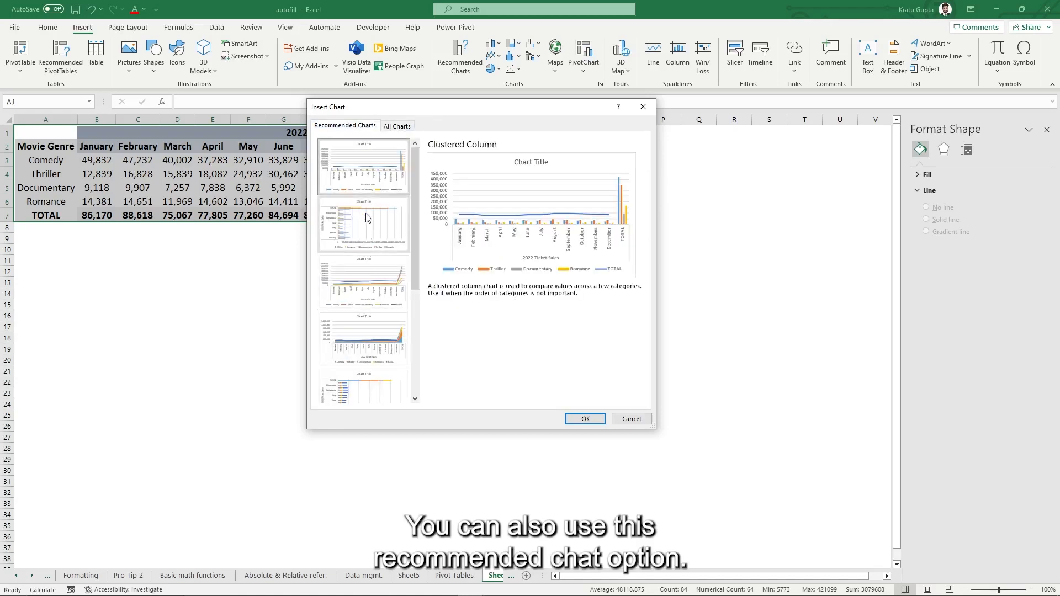
pyautogui.click(396, 128)
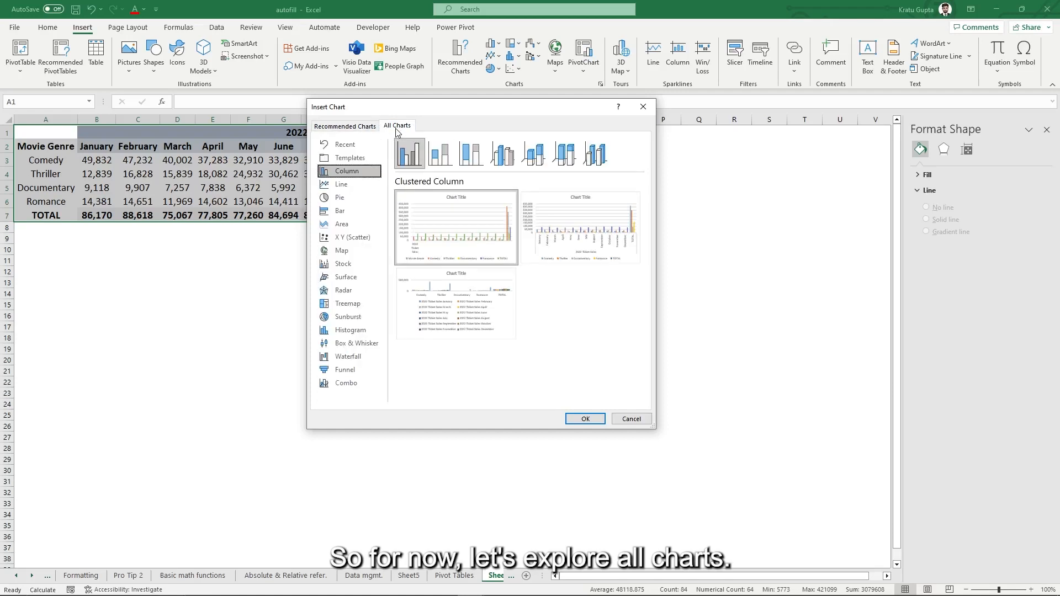
pyautogui.click(349, 183)
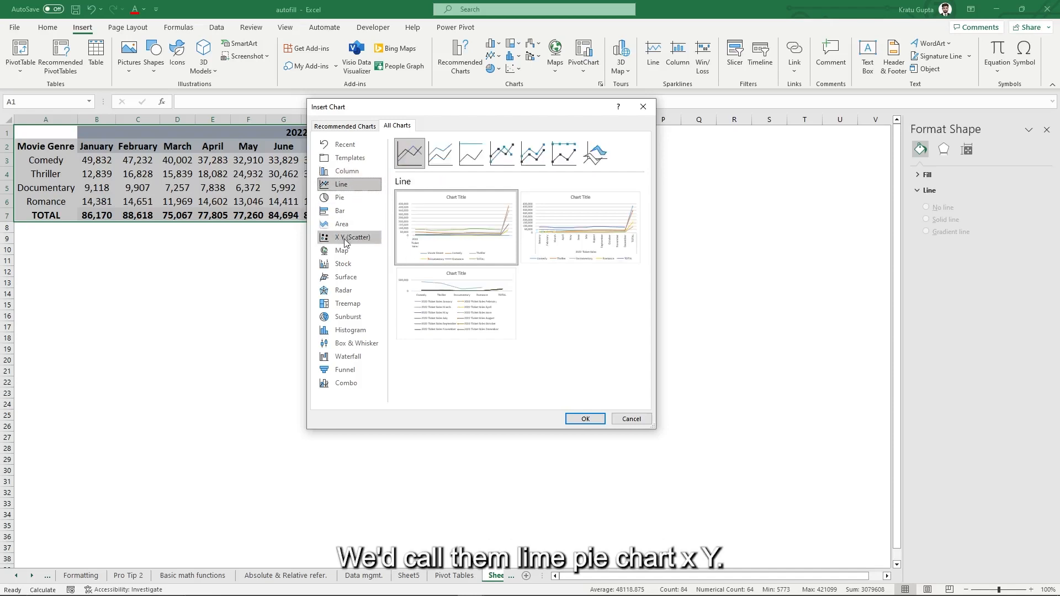
pyautogui.click(349, 197)
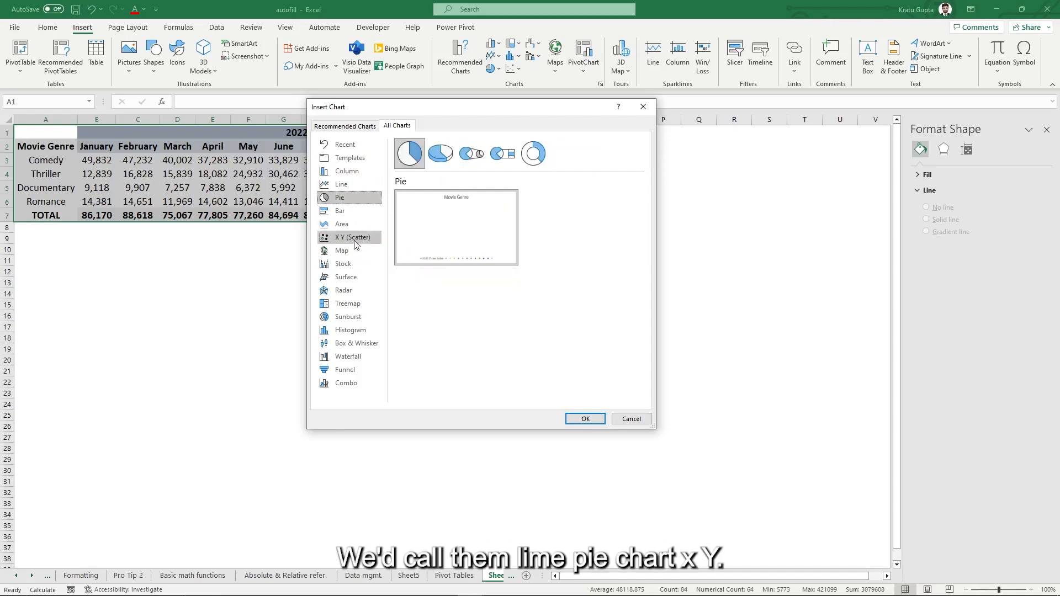
pyautogui.click(355, 238)
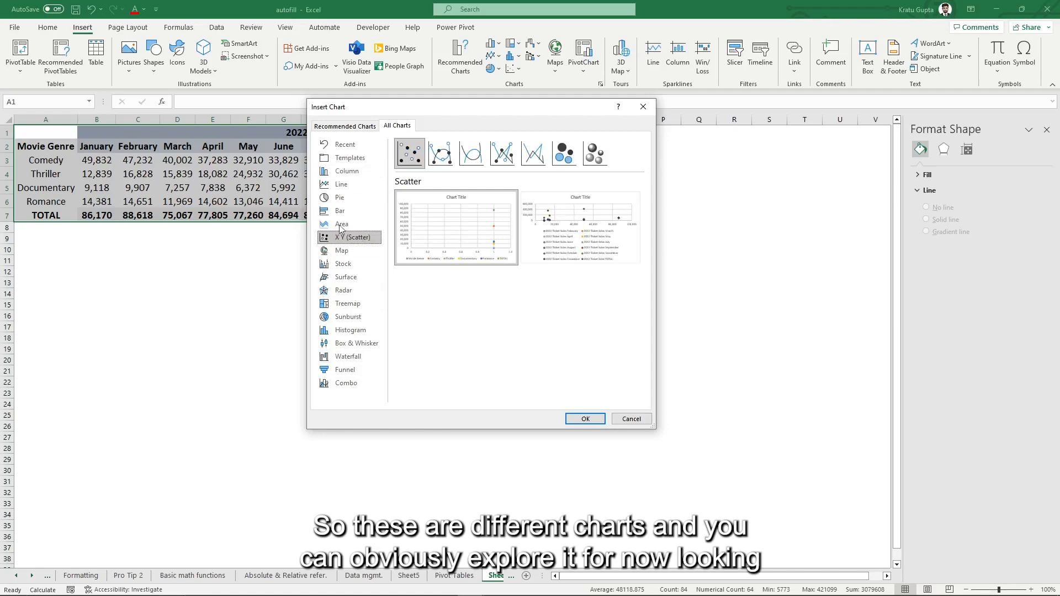
pyautogui.click(347, 172)
# Step: Move the chart dialog clear of the table and preview the stacked, 100% stacked and 3-D column subtypes
pyautogui.moveTo(485, 113); pyautogui.dragTo(485, 251)
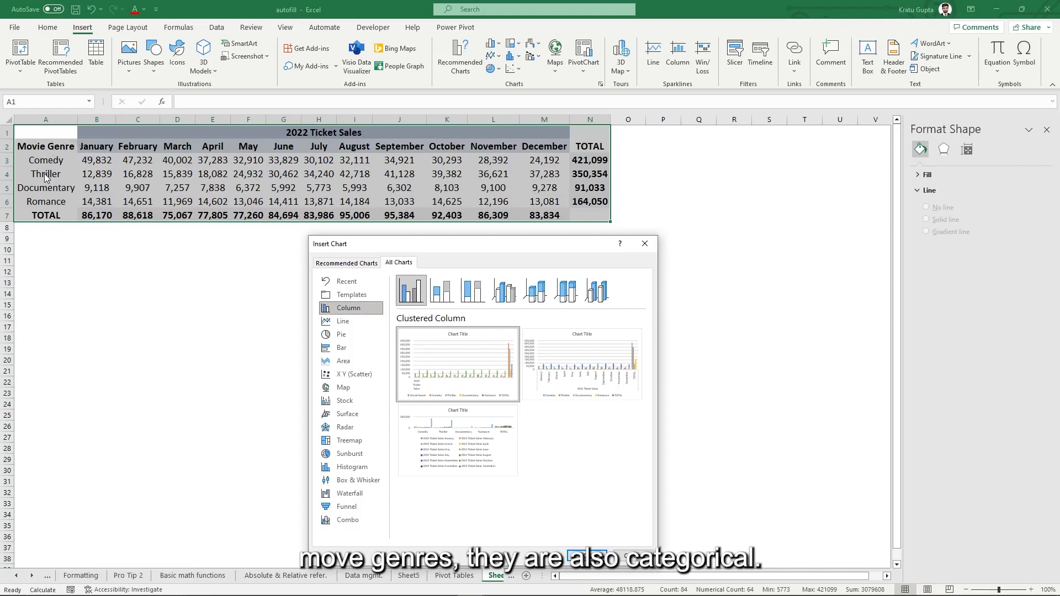
pyautogui.moveTo(478, 248); pyautogui.dragTo(648, 153)
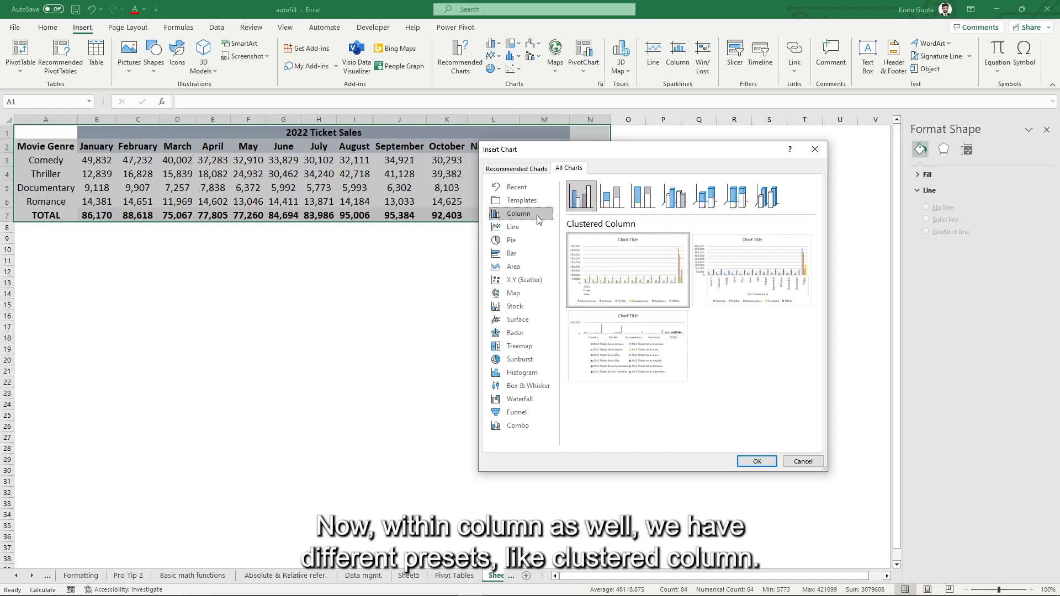
pyautogui.moveTo(628, 242)
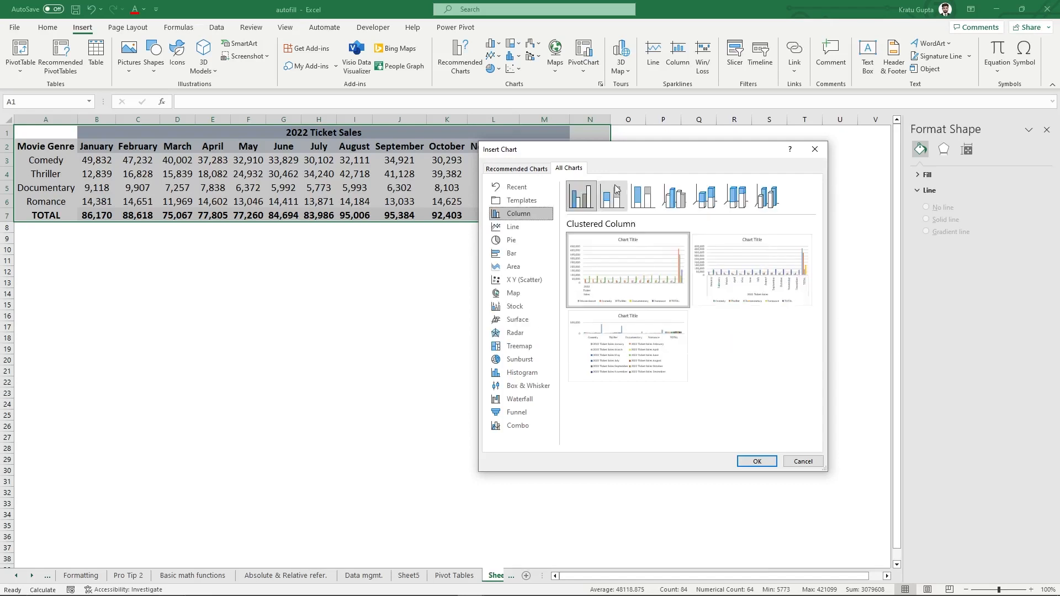
pyautogui.click(620, 201)
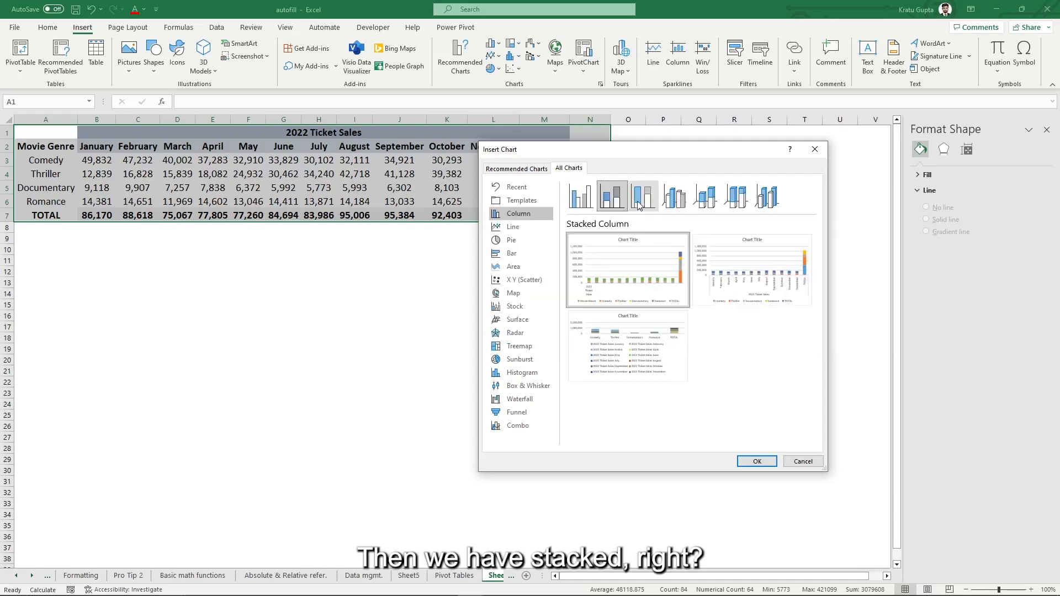
pyautogui.click(645, 199)
pyautogui.click(675, 198)
pyautogui.click(705, 197)
# Step: Insert a Clustered Column chart using the layout with months along the horizontal axis and genres as series
pyautogui.click(590, 194)
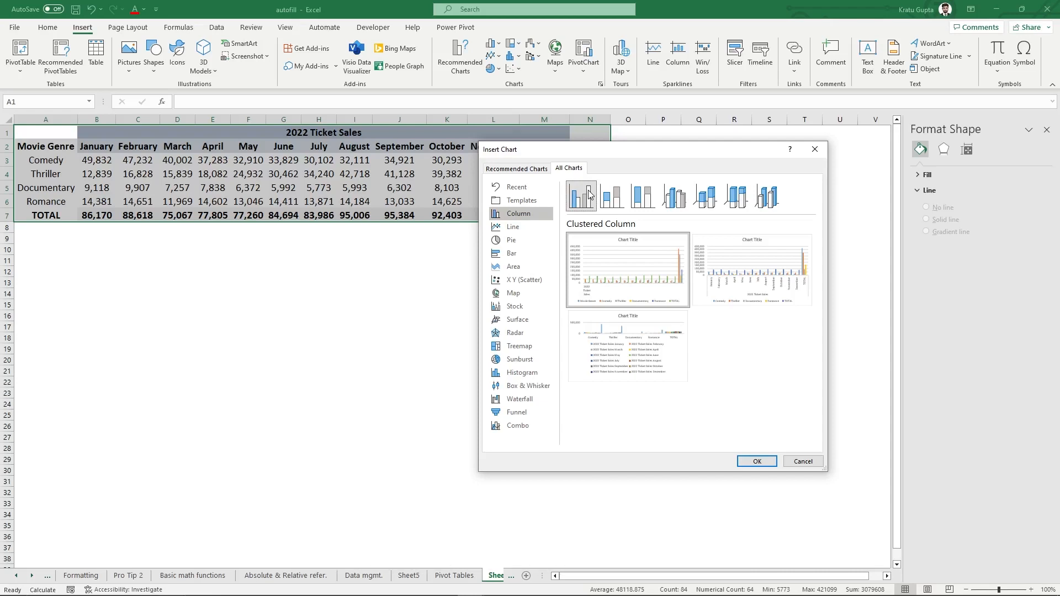
pyautogui.moveTo(751, 271)
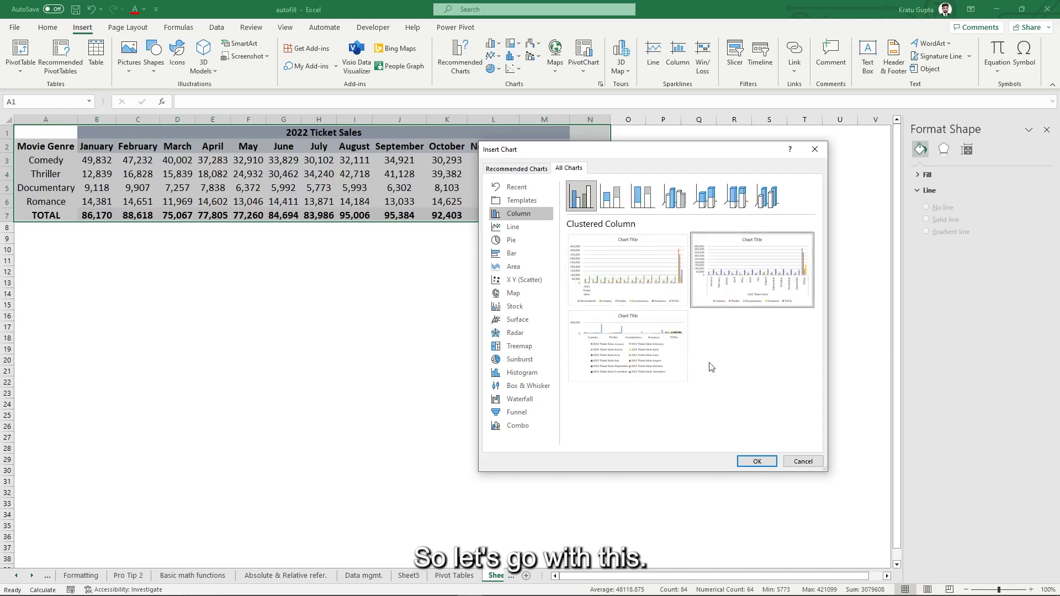
pyautogui.click(758, 461)
# Step: Enlarge the new chart and position it across about columns E to S and rows 4 to 33
pyautogui.moveTo(320, 268); pyautogui.dragTo(174, 185)
pyautogui.moveTo(584, 425); pyautogui.dragTo(734, 514)
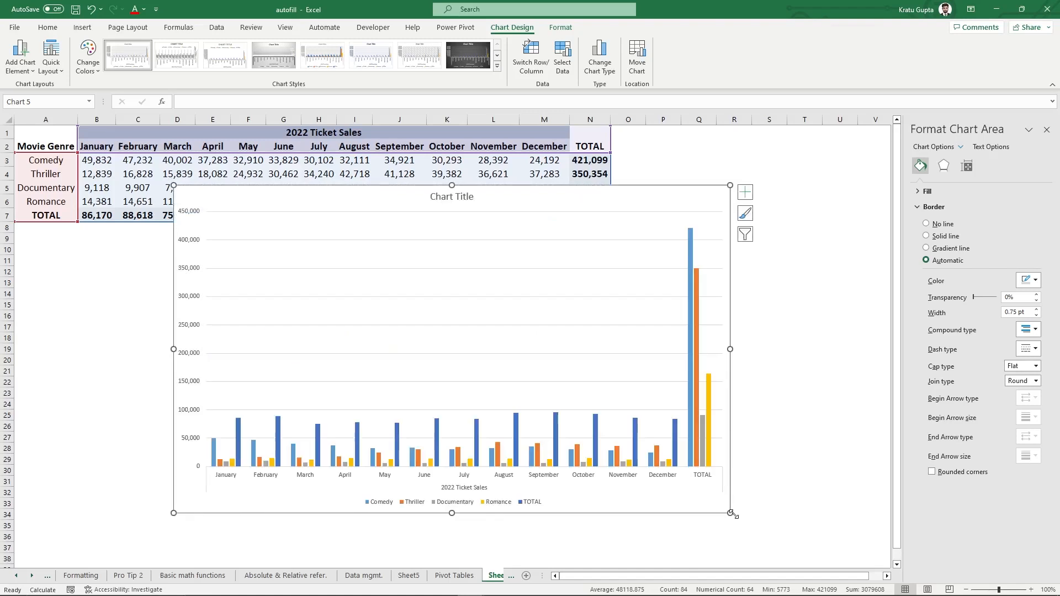
pyautogui.moveTo(502, 220); pyautogui.dragTo(485, 180)
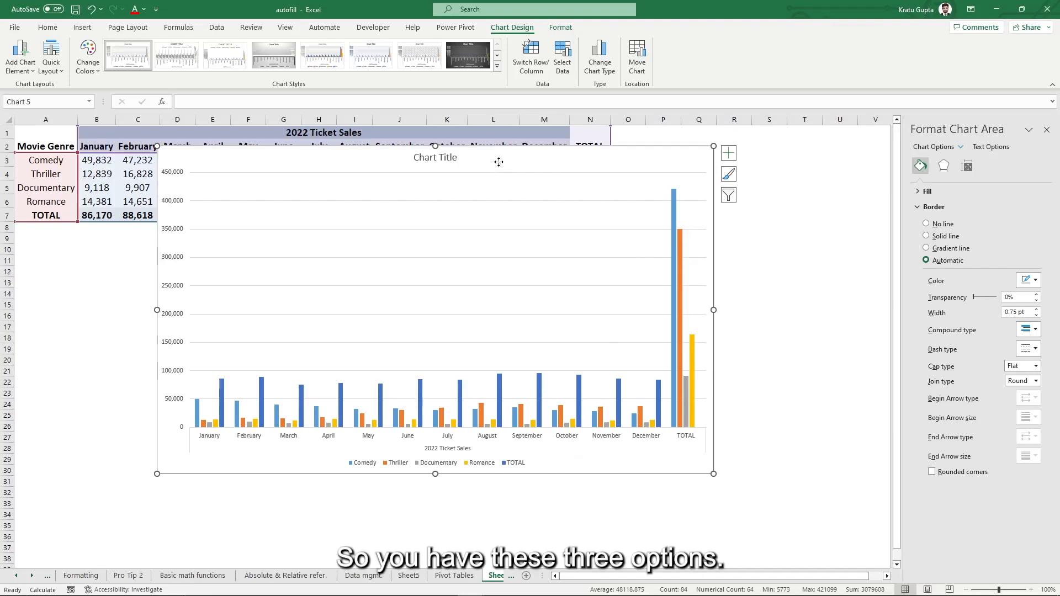
pyautogui.moveTo(498, 162); pyautogui.dragTo(534, 192)
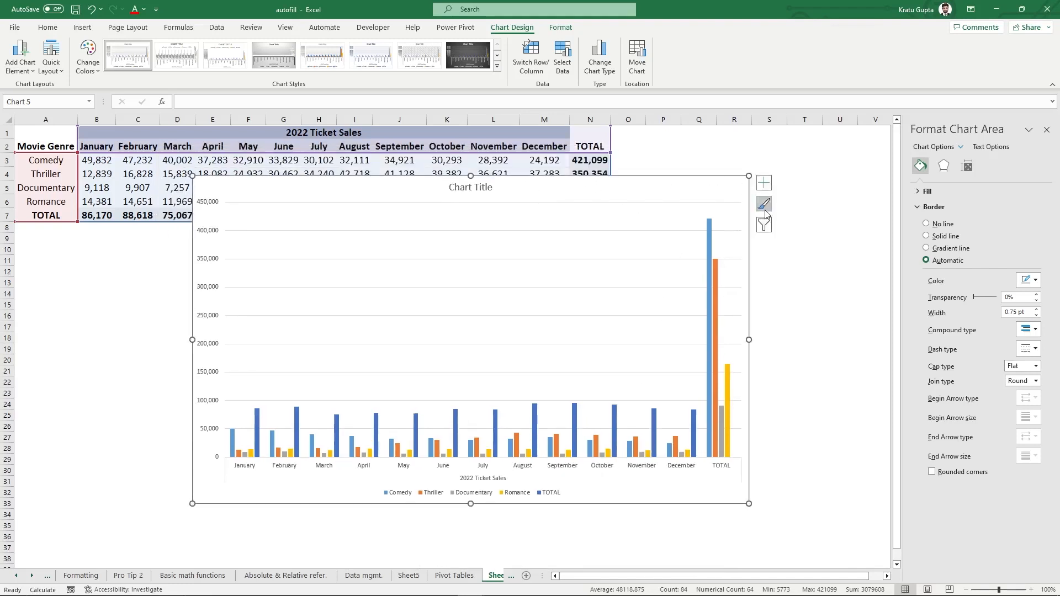
# Step: Review the chart elements options, browse the preset chart styles and try one of them on the chart
pyautogui.click(764, 183)
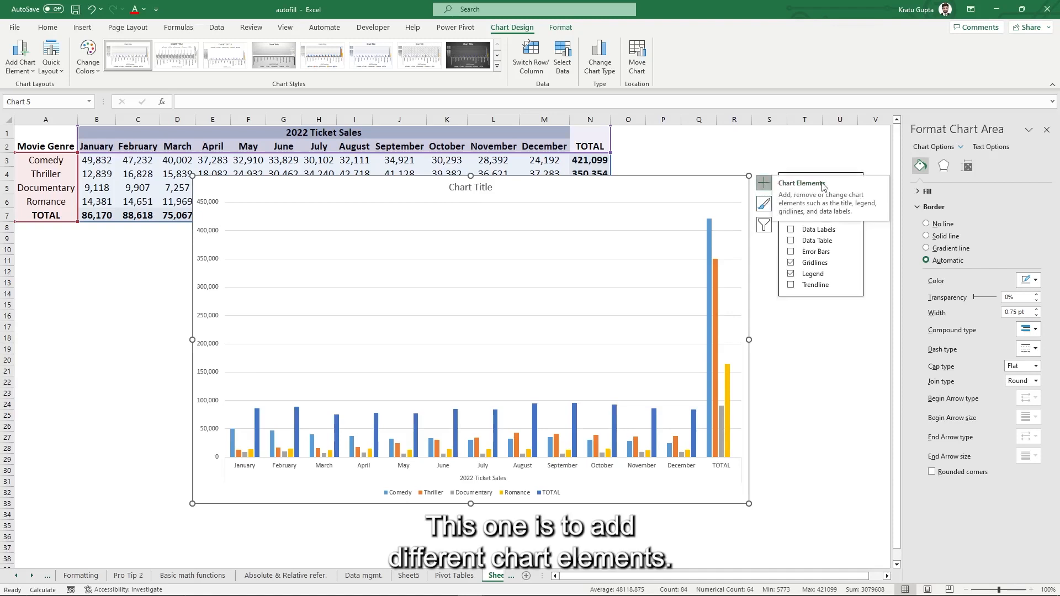
pyautogui.click(765, 204)
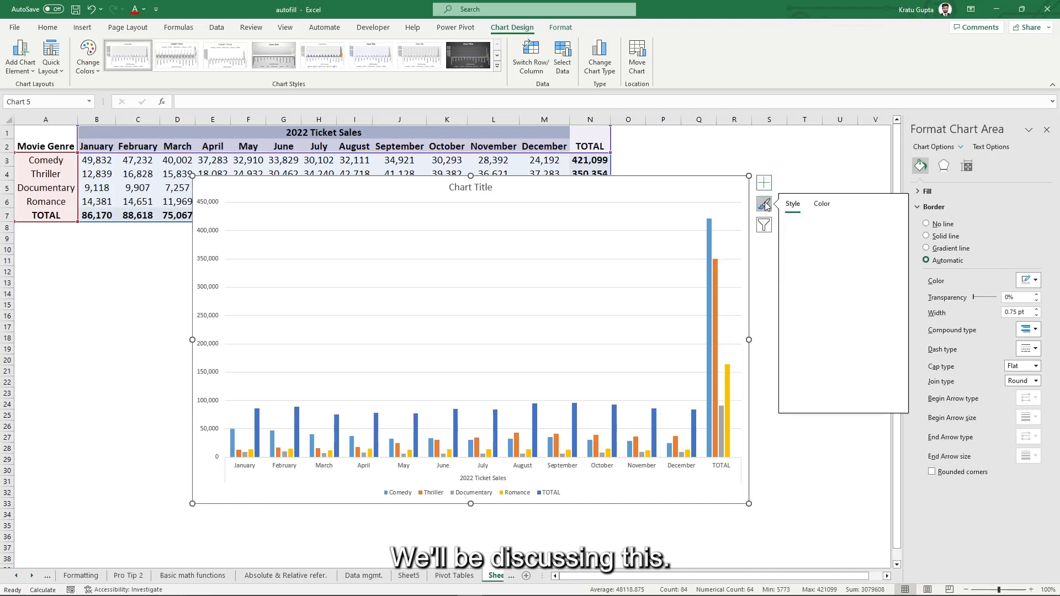
pyautogui.moveTo(895, 232); pyautogui.dragTo(904, 283)
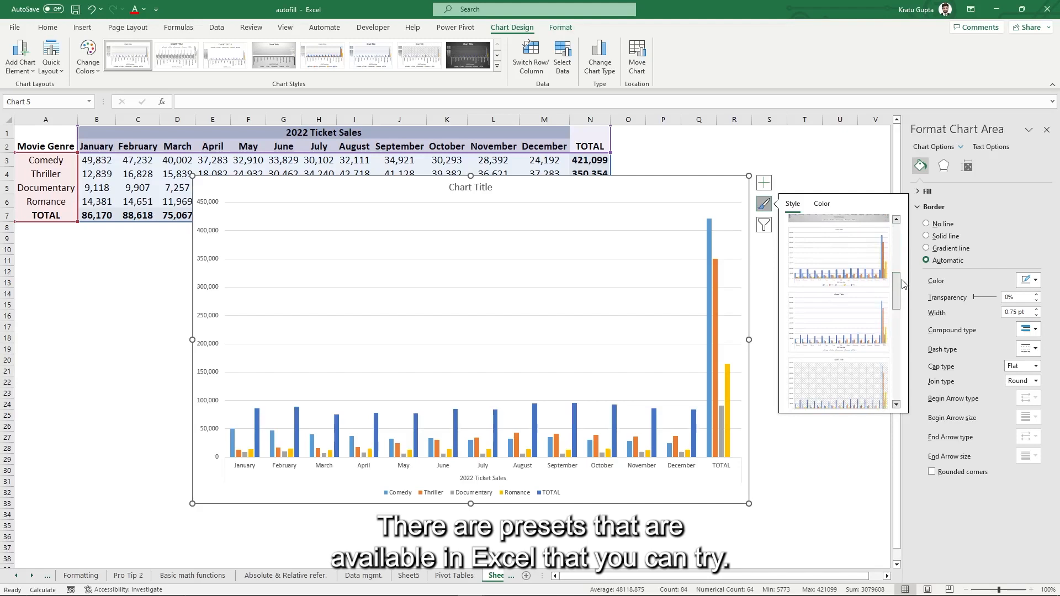
pyautogui.moveTo(896, 286)
pyautogui.mouseDown()
pyautogui.moveTo(895, 247)
pyautogui.moveTo(896, 275)
pyautogui.mouseUp()
pyautogui.click(850, 264)
pyautogui.click(796, 378)
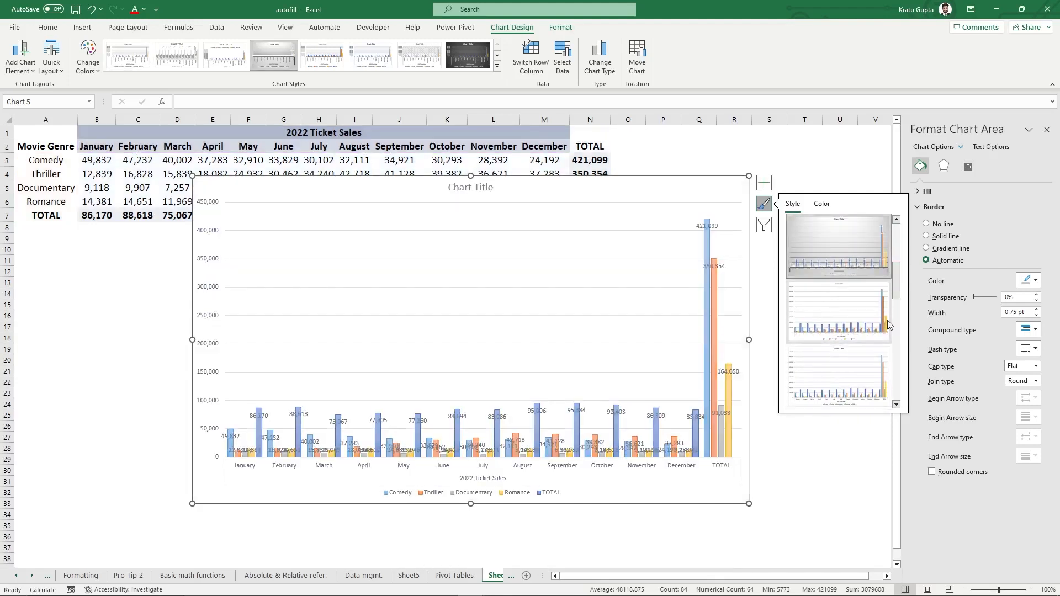
# Step: Filter the chart to show only the TOTAL series and exclude the 2022 Ticket Sales TOTAL category
pyautogui.click(764, 227)
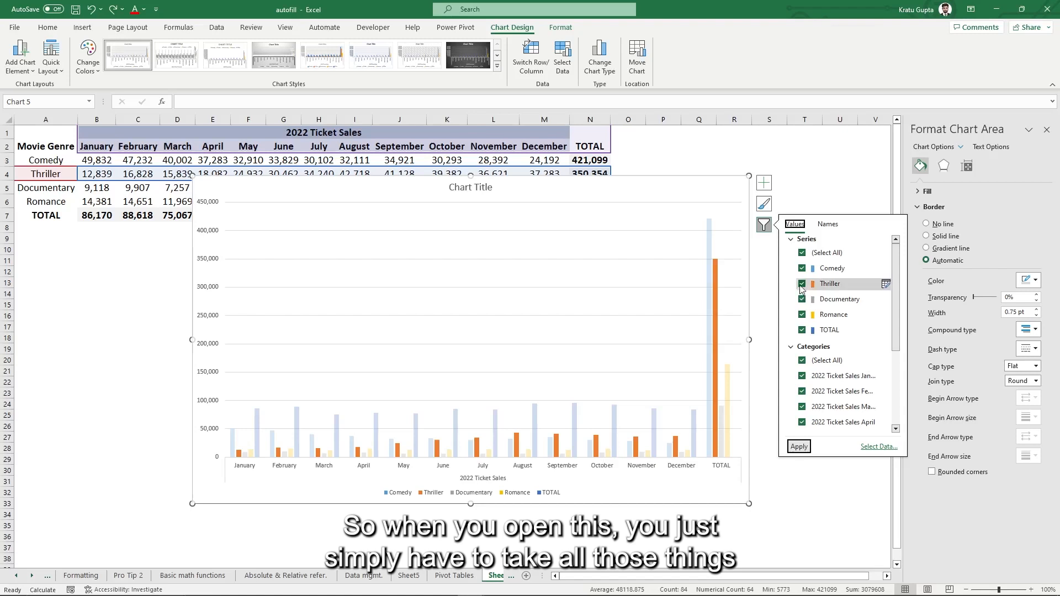
pyautogui.click(802, 253)
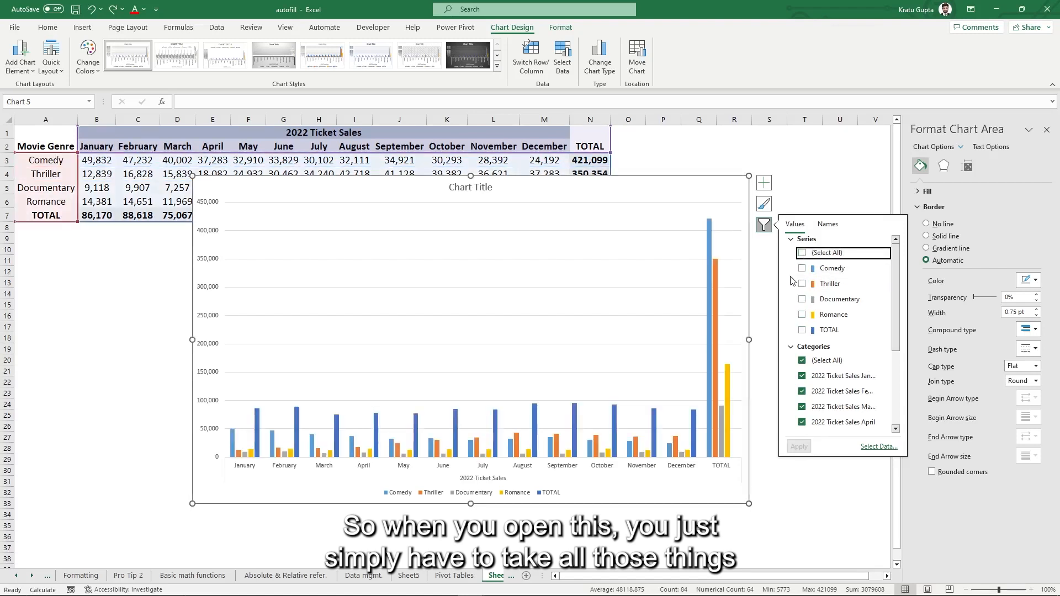
pyautogui.click(802, 330)
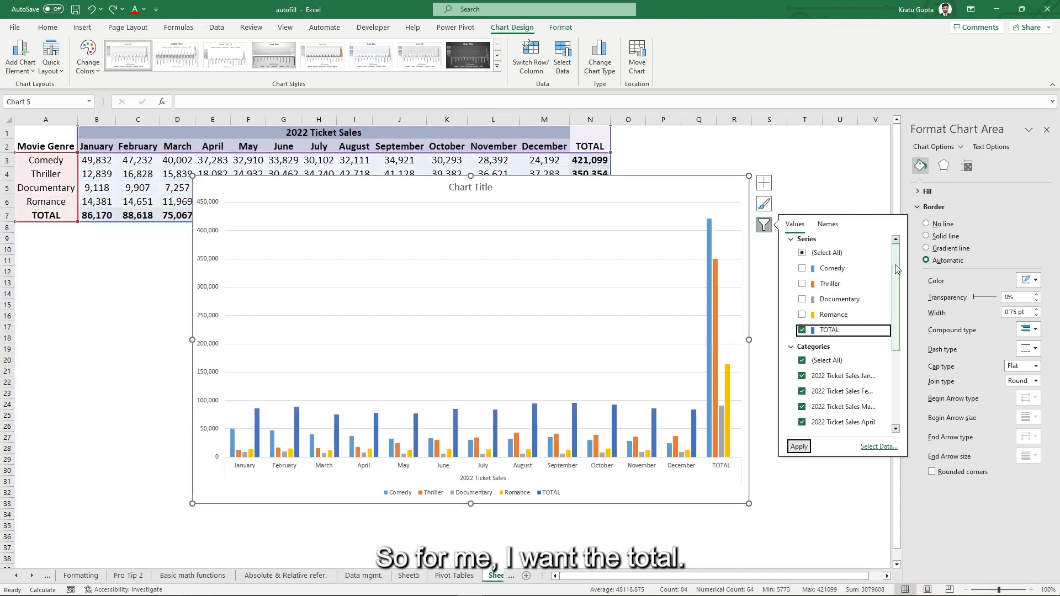
pyautogui.moveTo(896, 270); pyautogui.dragTo(890, 345)
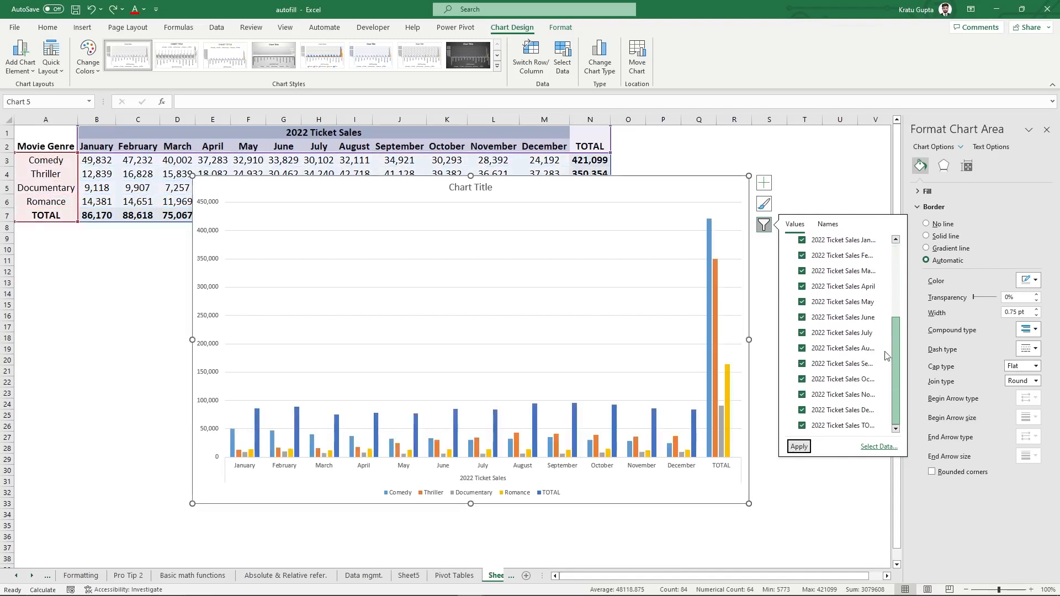
pyautogui.click(802, 426)
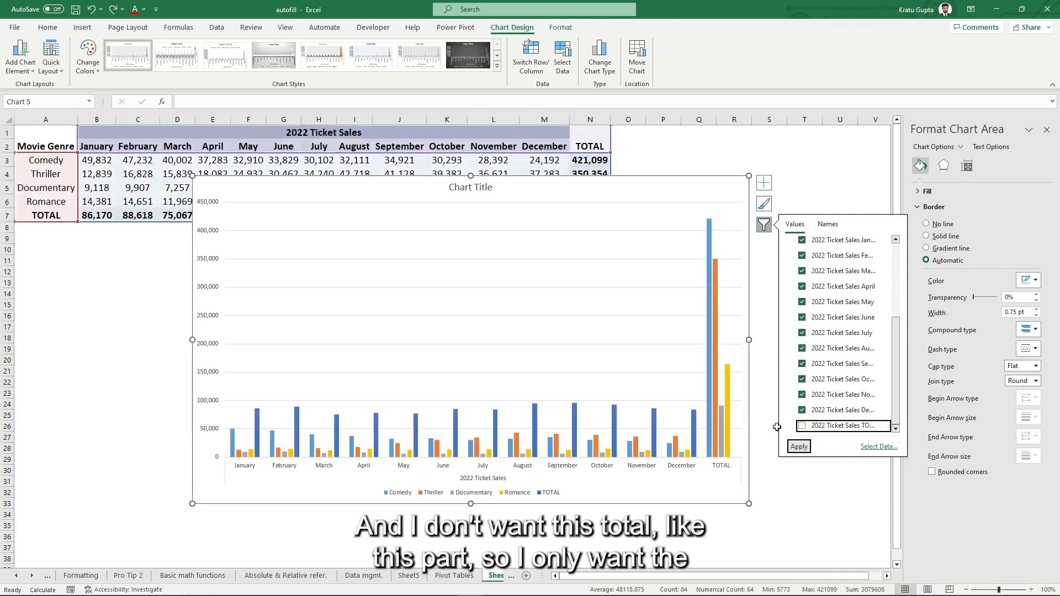
pyautogui.moveTo(897, 354); pyautogui.dragTo(899, 254)
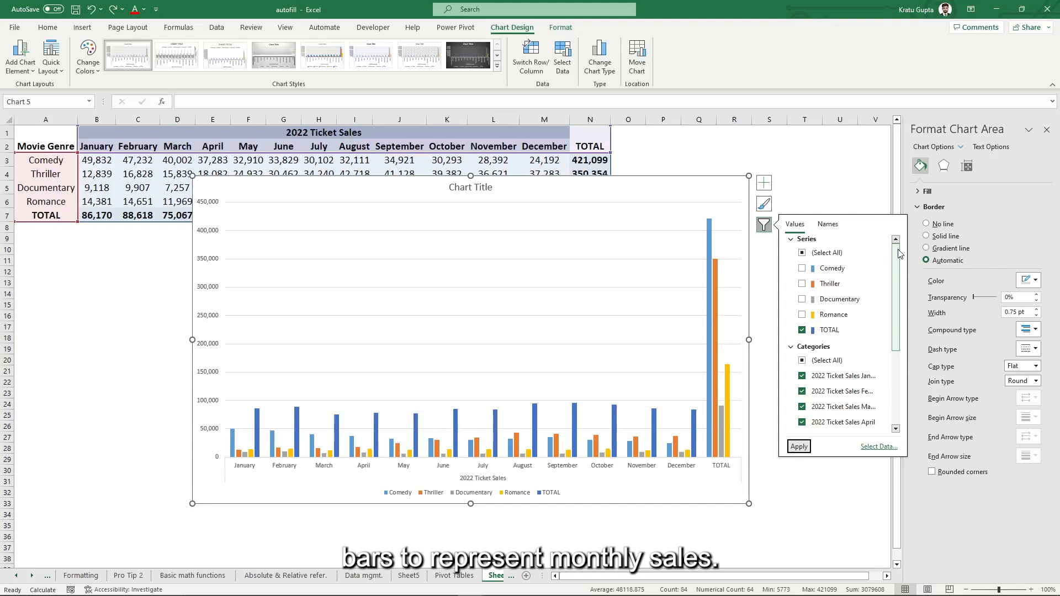
pyautogui.click(799, 446)
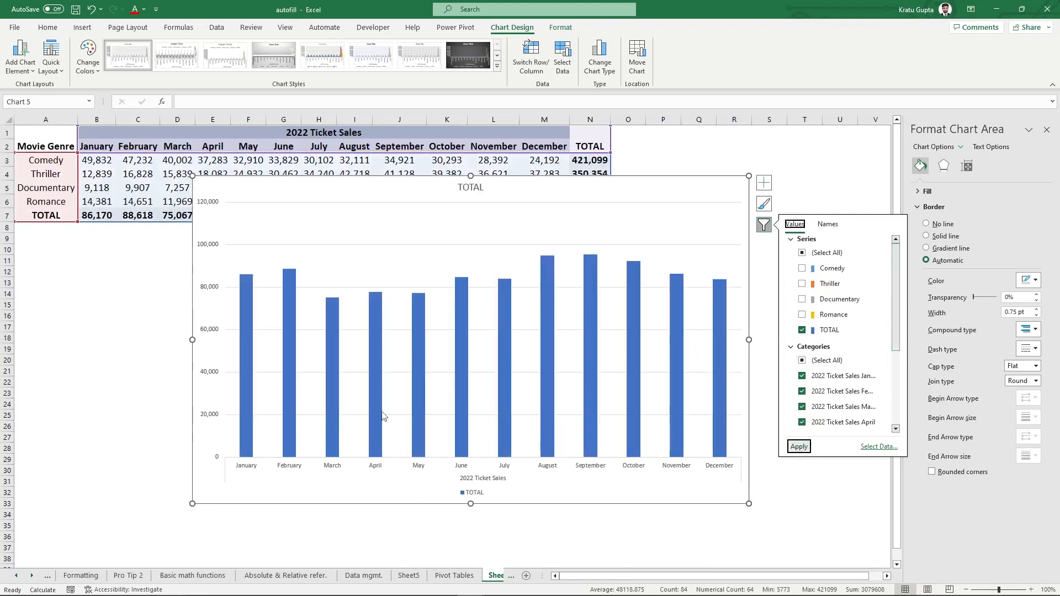
pyautogui.click(824, 191)
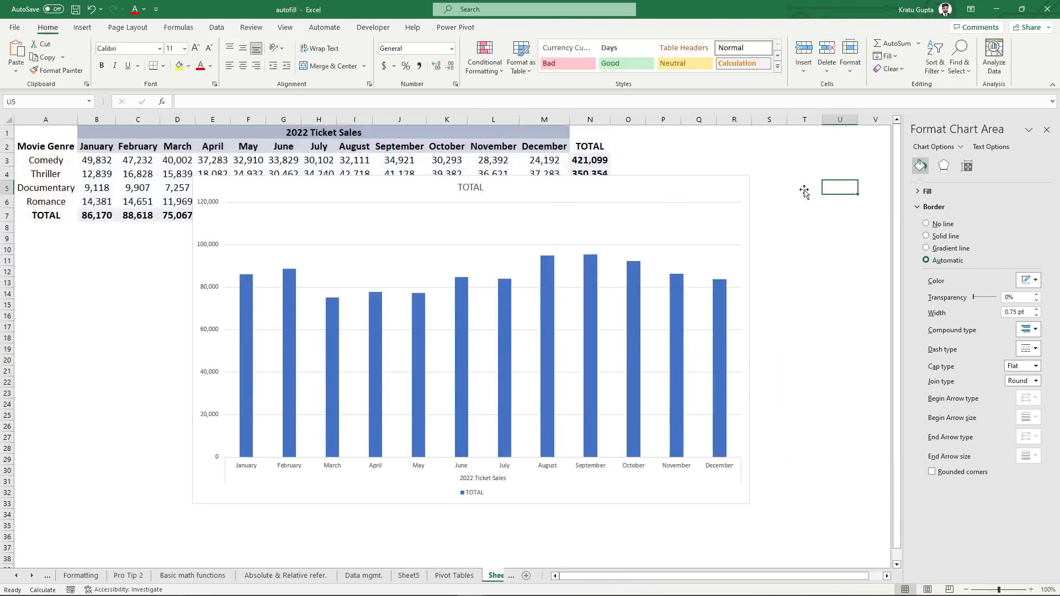
# Step: Enlarge the chart slightly from its upper-left corner and check the value of the July bar
pyautogui.click(654, 184)
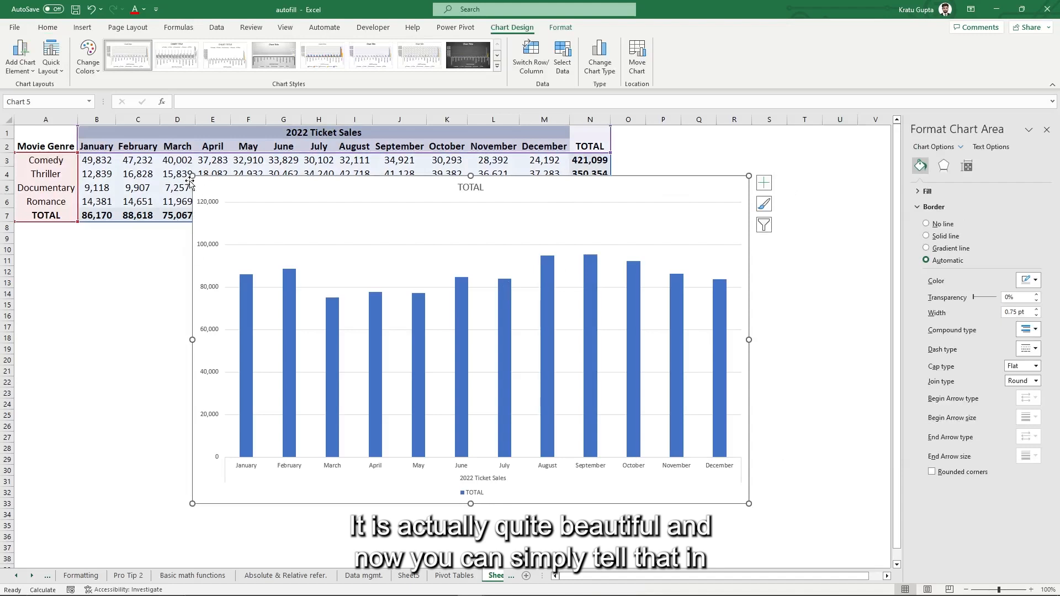
pyautogui.moveTo(192, 176); pyautogui.dragTo(176, 166)
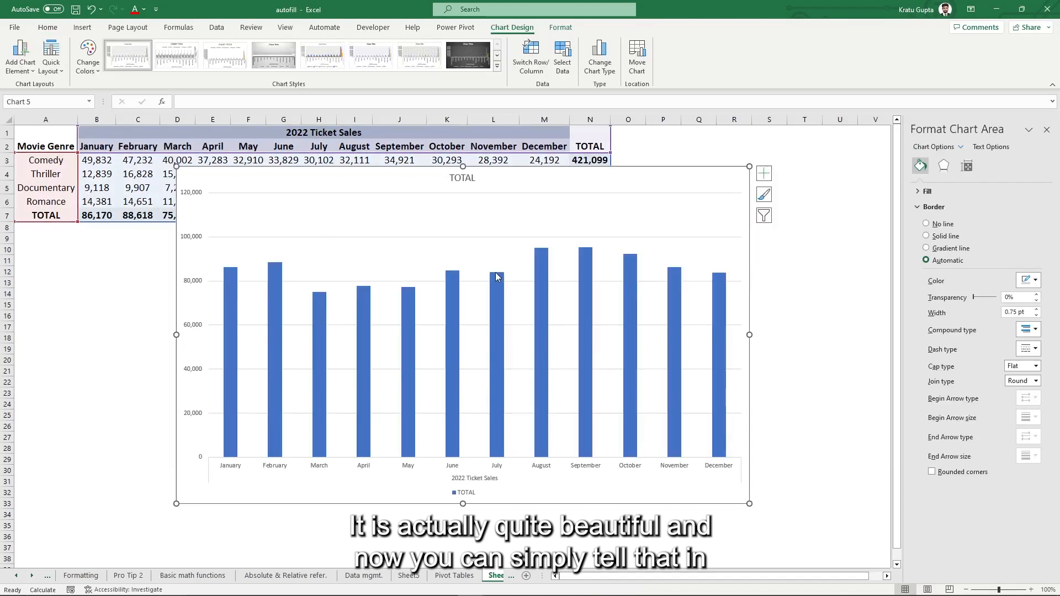
pyautogui.moveTo(496, 276)
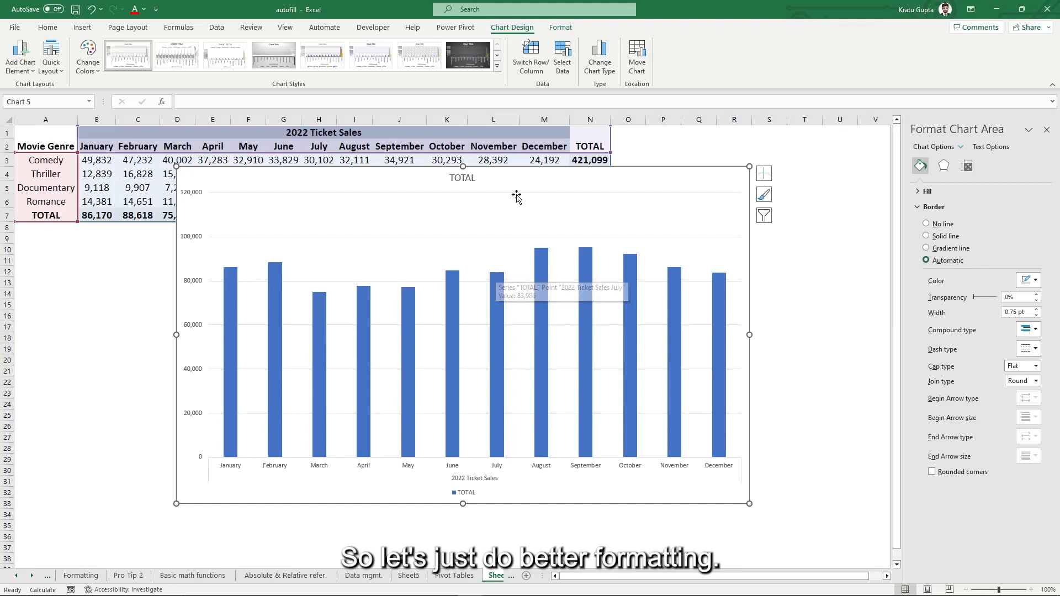
# Step: Replace the chart title with "2022 MONTHLY SALES DATA" and make it bold
pyautogui.click(467, 179)
pyautogui.click(471, 178)
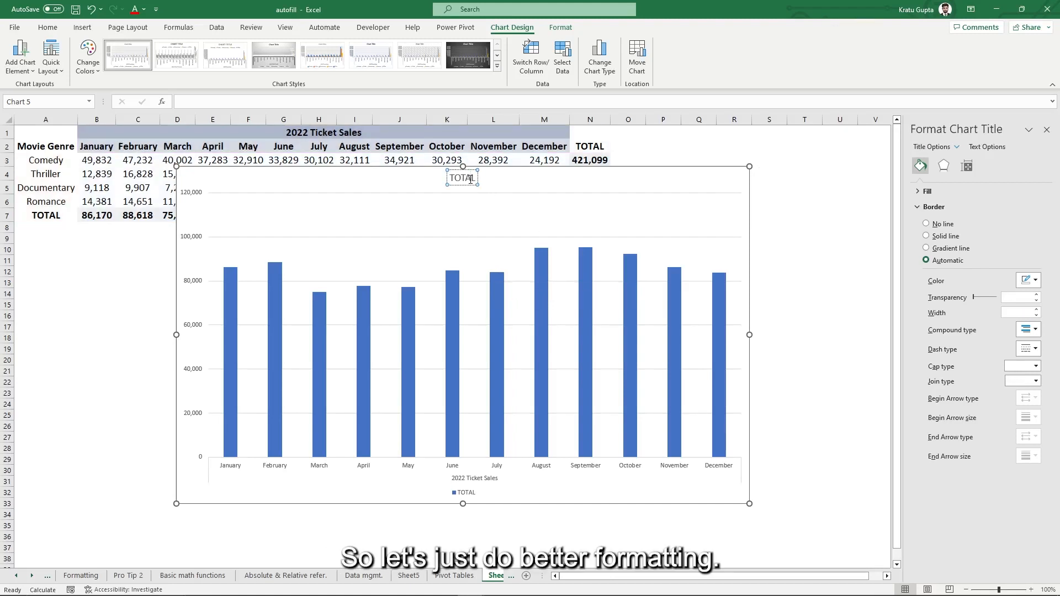
pyautogui.doubleClick(471, 179)
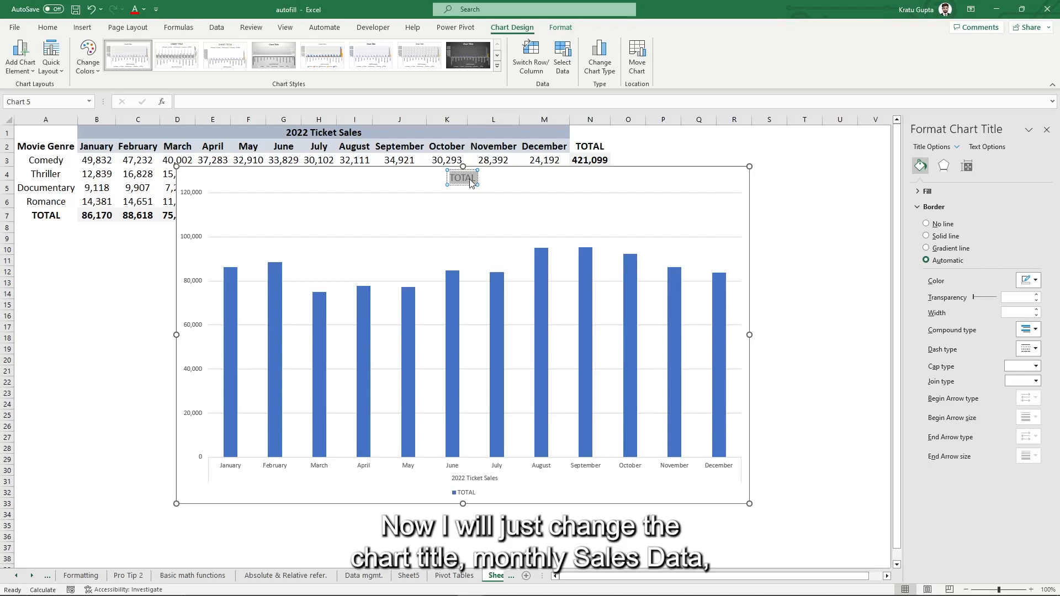
pyautogui.write('2022 MO')
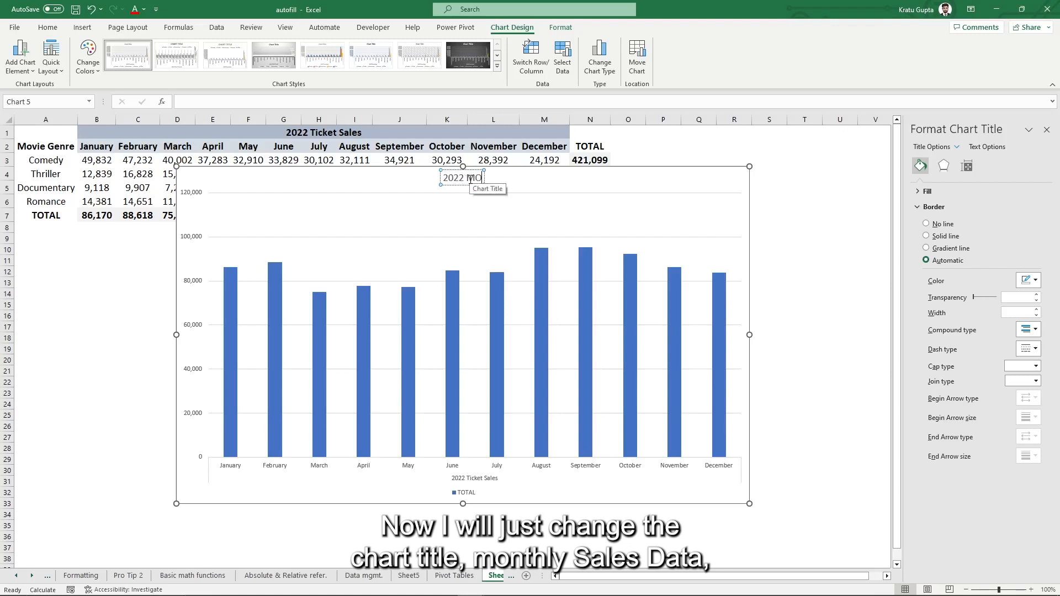
pyautogui.write('NTHLY SA')
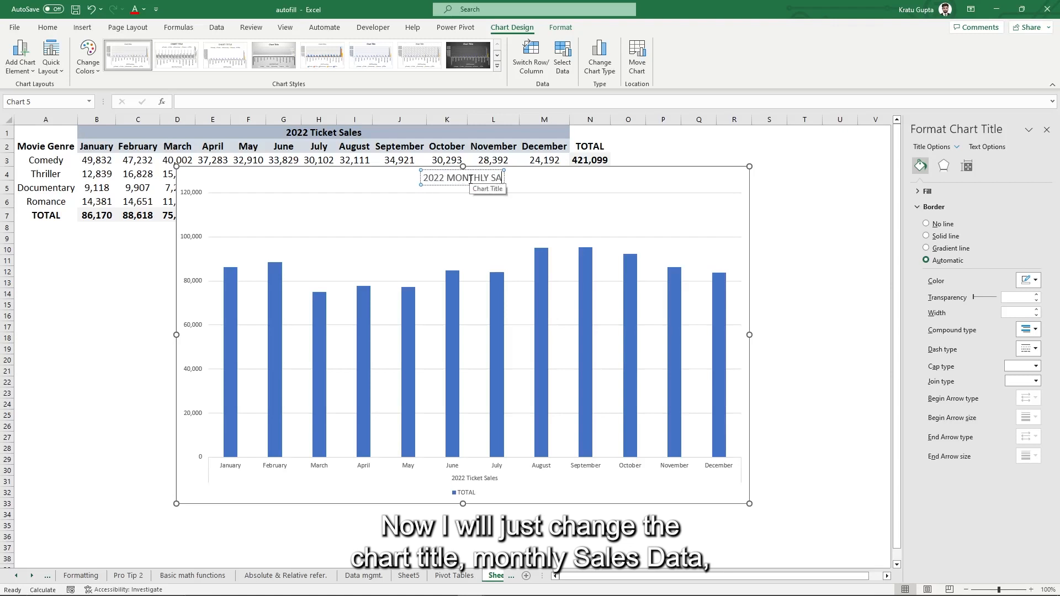
pyautogui.write('LES DATA')
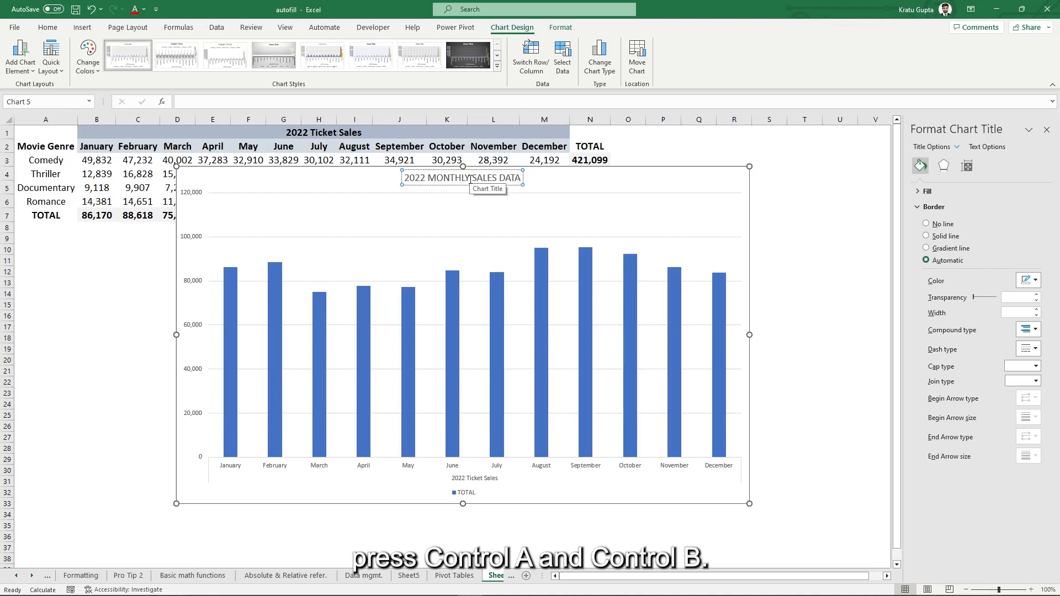
pyautogui.hotkey('ctrl', 'a')
pyautogui.hotkey('ctrl', 'b')
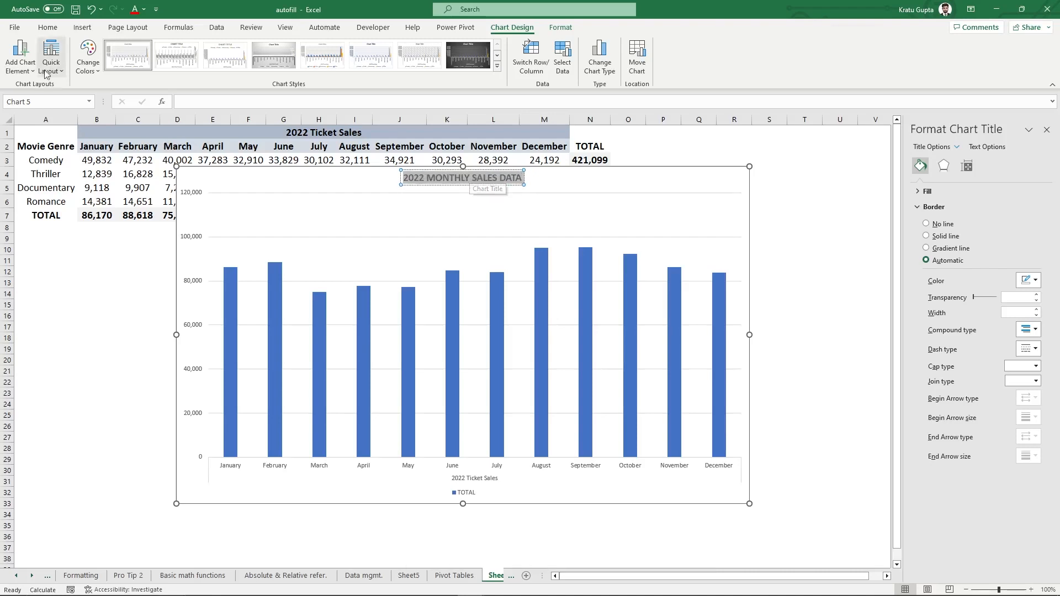
# Step: Increase the chart title's font size to 16 and browse the available font colors
pyautogui.click(48, 28)
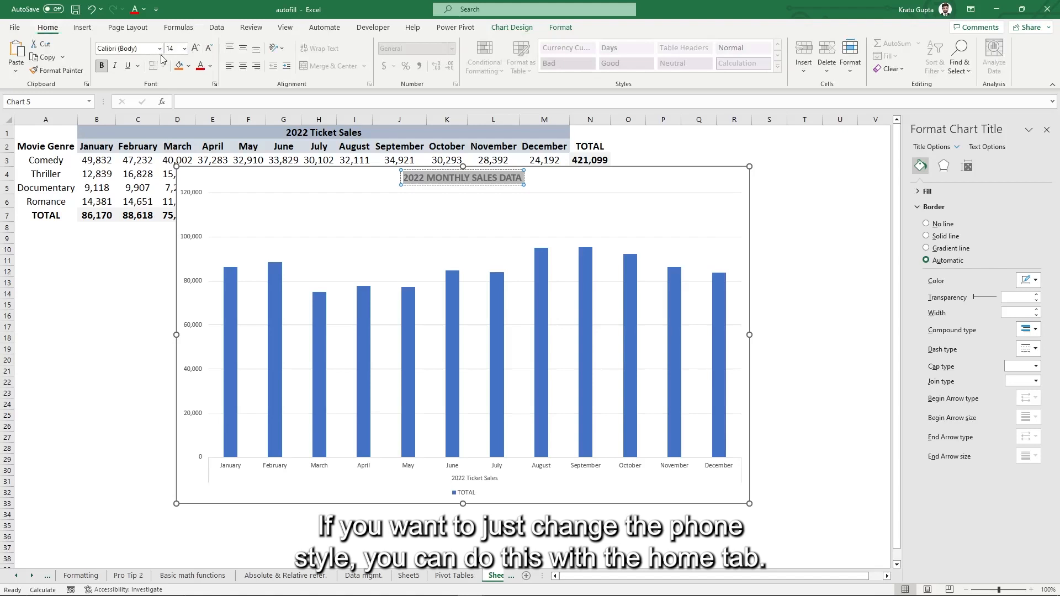
pyautogui.click(195, 49)
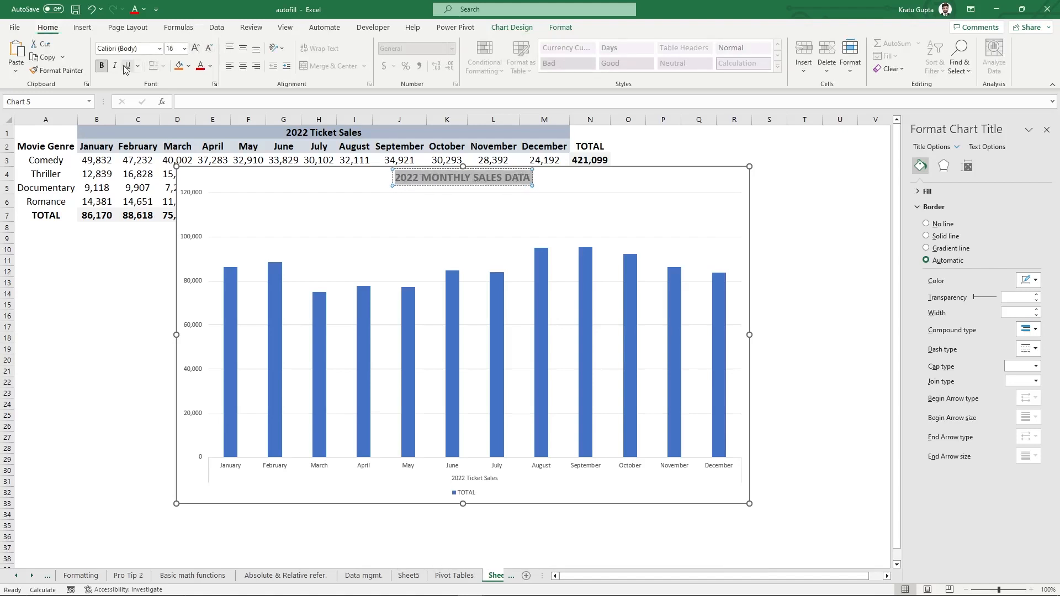
pyautogui.click(210, 67)
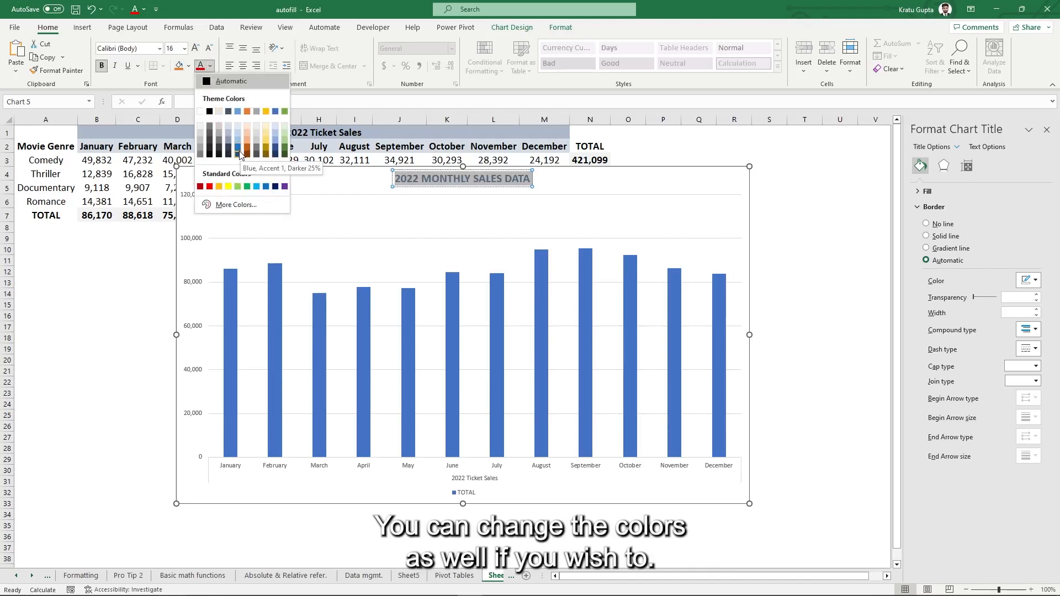
pyautogui.click(213, 128)
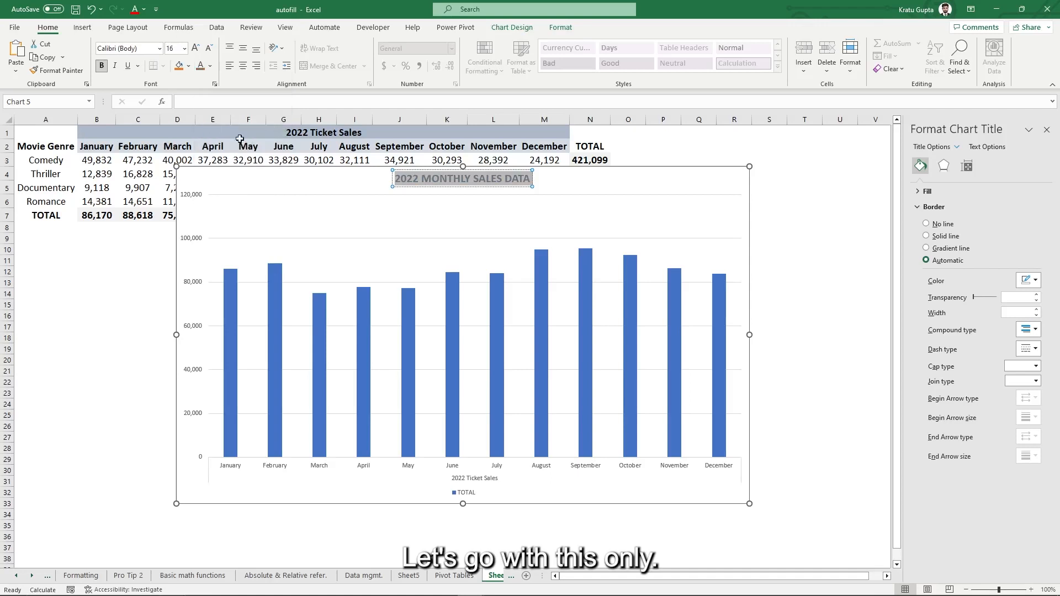
pyautogui.click(568, 200)
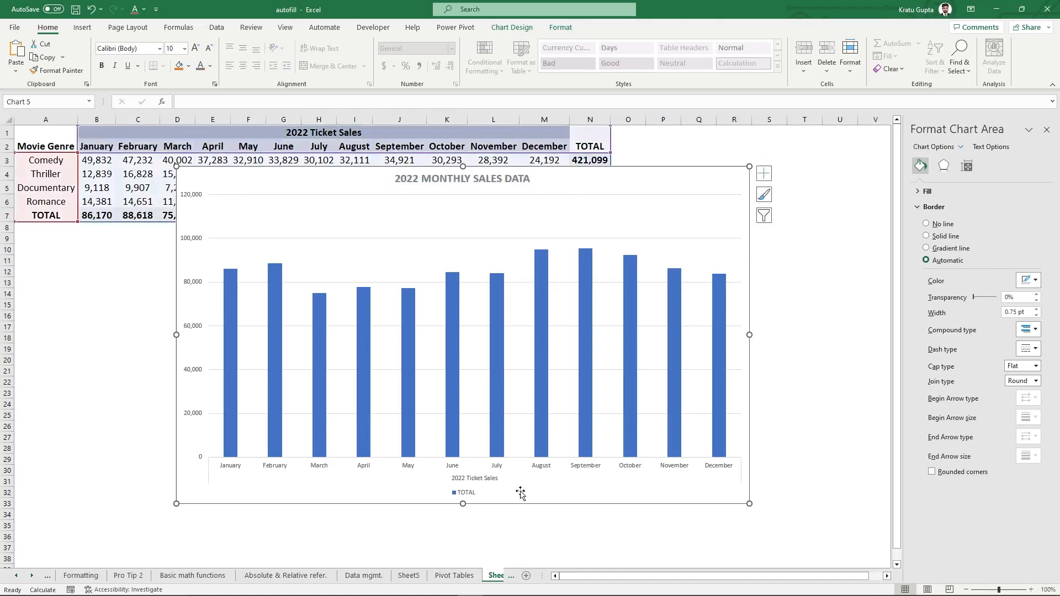
# Step: Delete the TOTAL legend below the chart
pyautogui.click(466, 494)
pyautogui.rightClick(465, 493)
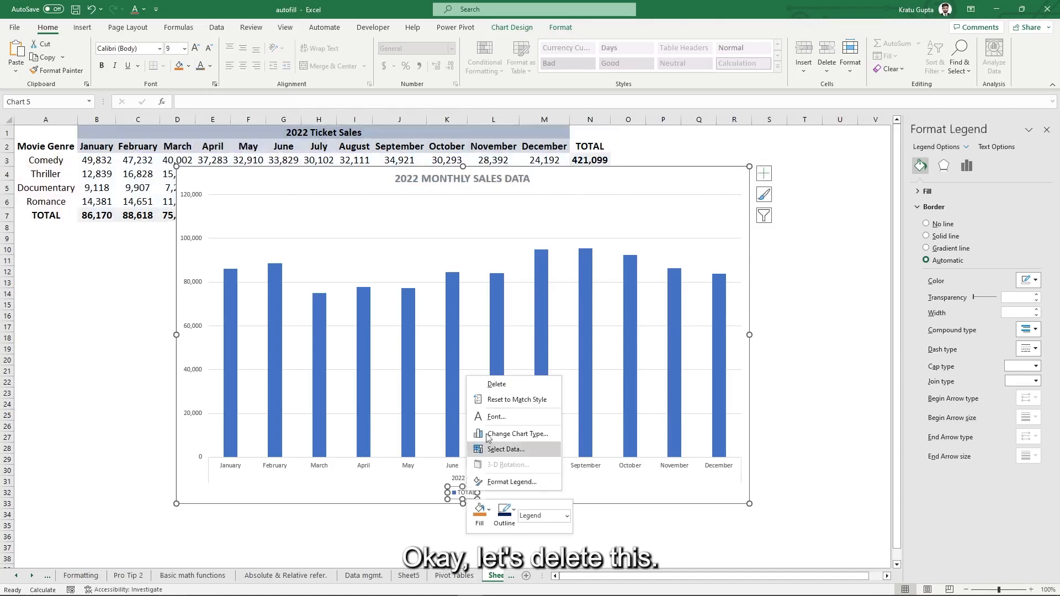
pyautogui.click(502, 386)
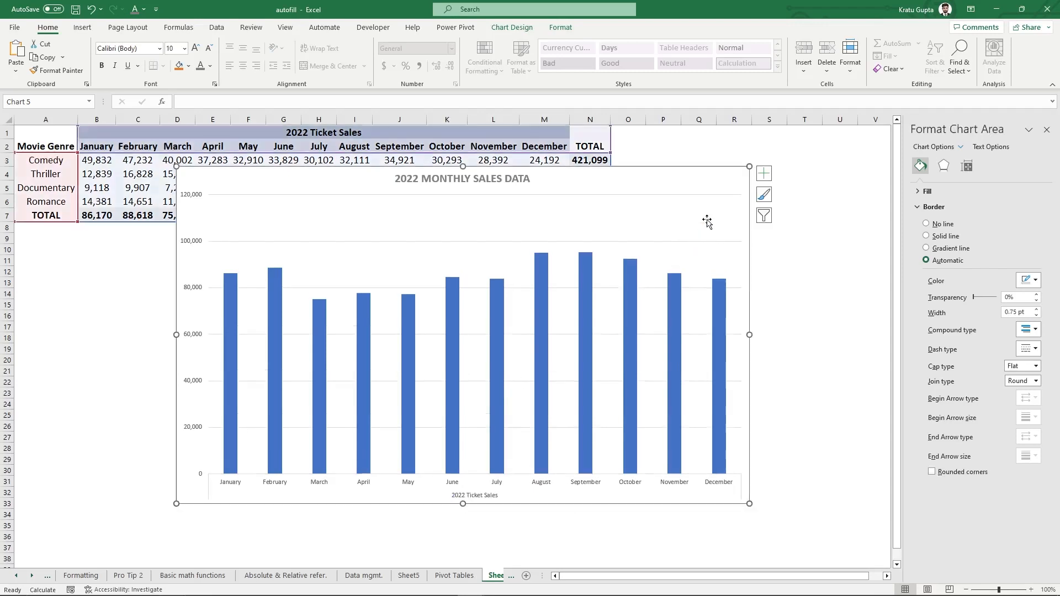
# Step: Add axis titles to both axes of the chart
pyautogui.click(764, 183)
pyautogui.click(720, 187)
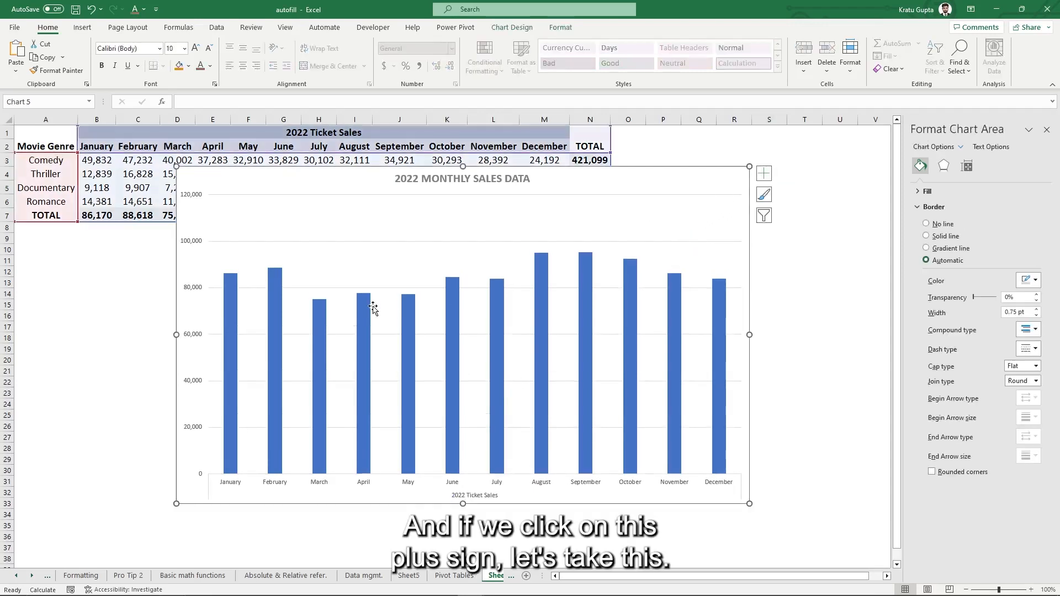
pyautogui.click(764, 176)
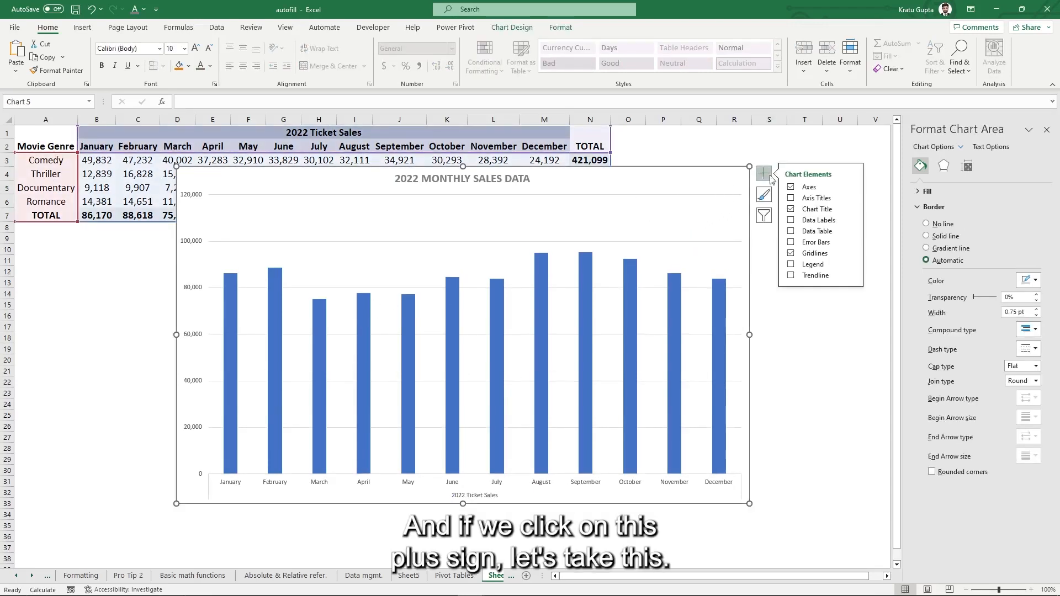
pyautogui.click(791, 200)
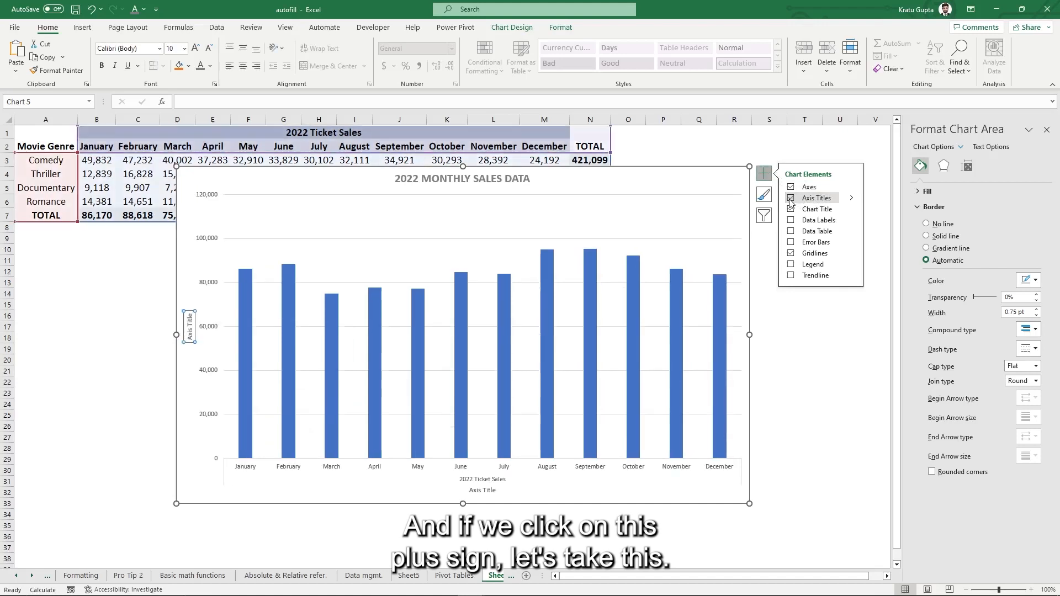
# Step: Rename the vertical axis title as "SALES VOLUME ($)" and make it bold
pyautogui.doubleClick(190, 327)
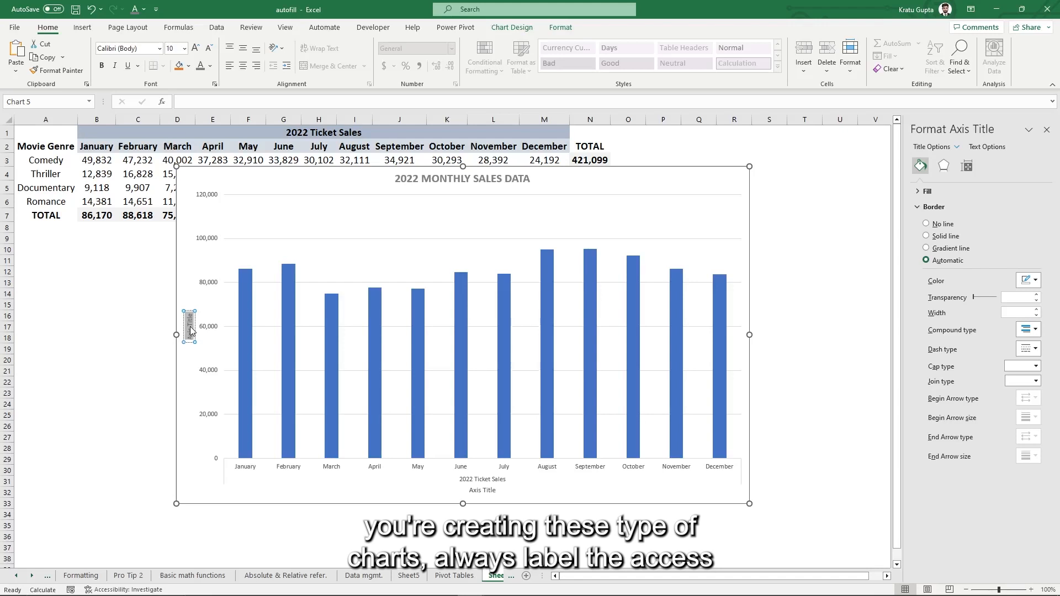
pyautogui.write('SALES')
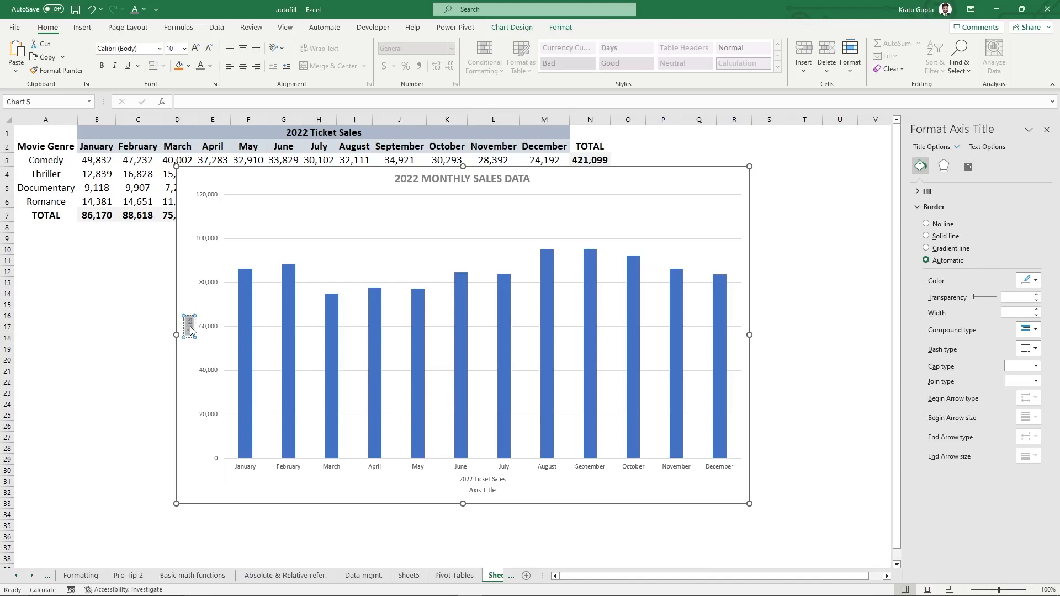
pyautogui.write(' VOLUME')
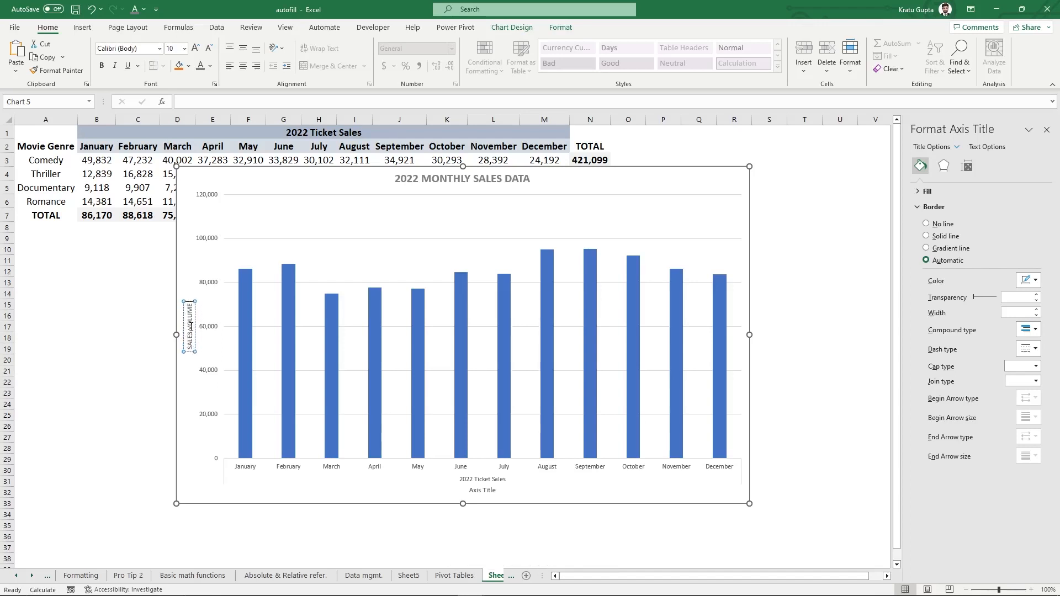
pyautogui.write(' ($)')
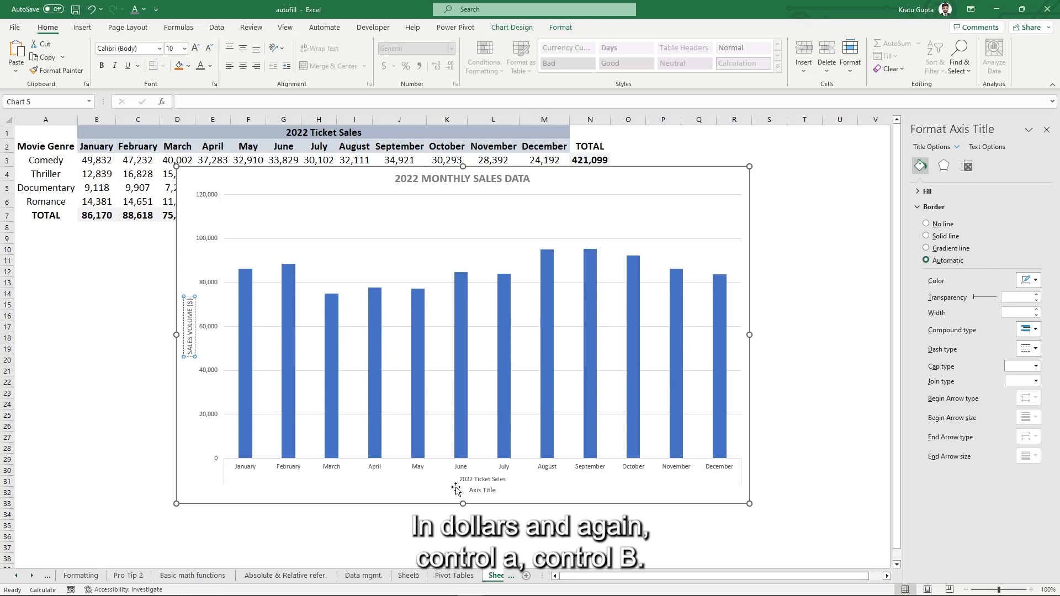
pyautogui.hotkey('ctrl', 'a')
pyautogui.hotkey('ctrl', 'b')
# Step: Rename the horizontal axis title as "MONTHS", make it bold and deselect the chart
pyautogui.click(485, 492)
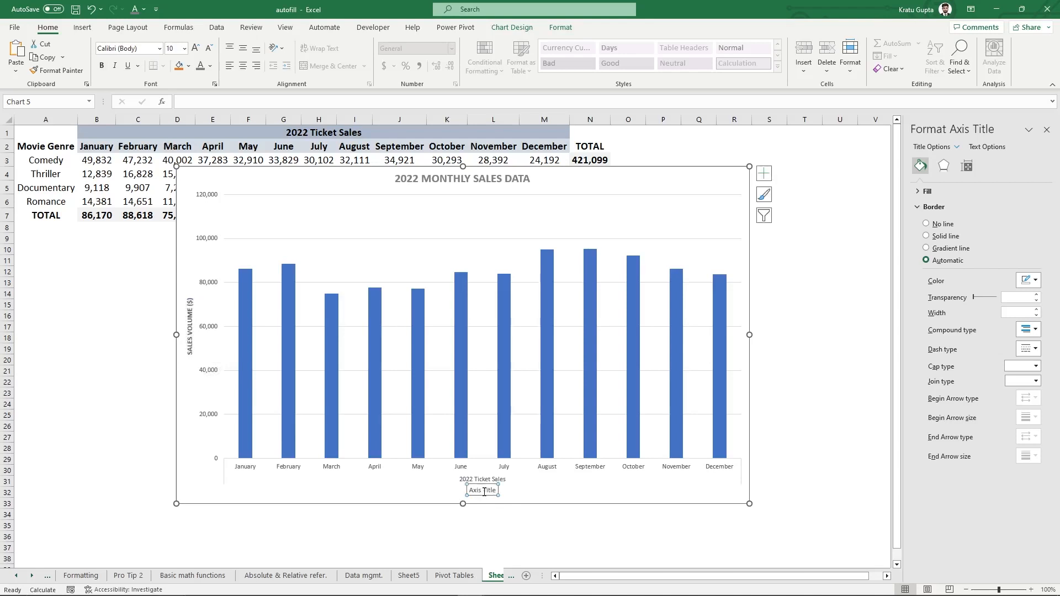
pyautogui.hotkey('ctrl', 'a')
pyautogui.write('MONTHS')
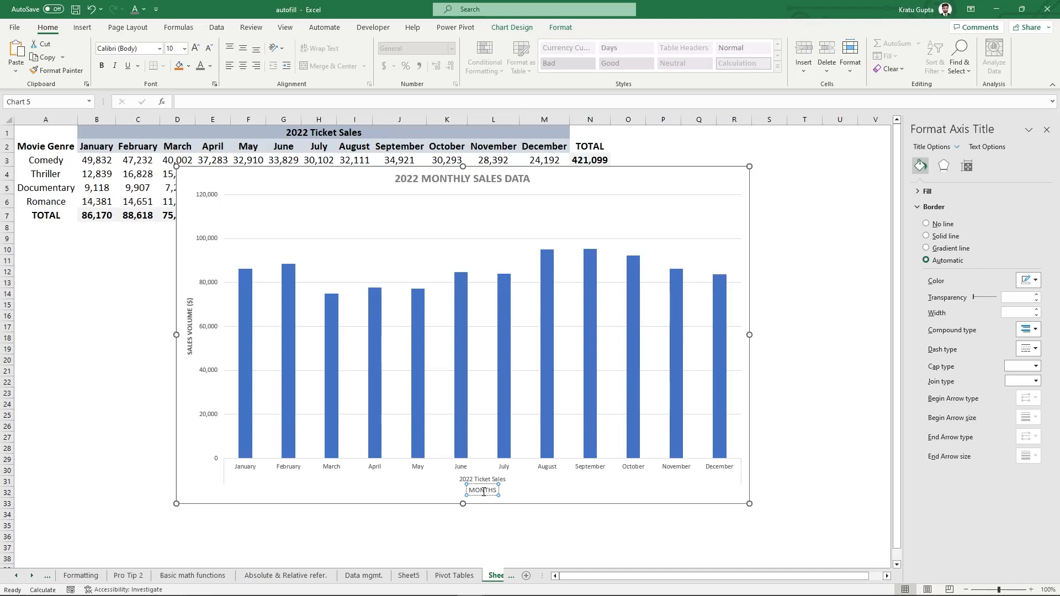
pyautogui.hotkey('ctrl', 'a')
pyautogui.hotkey('ctrl', 'b')
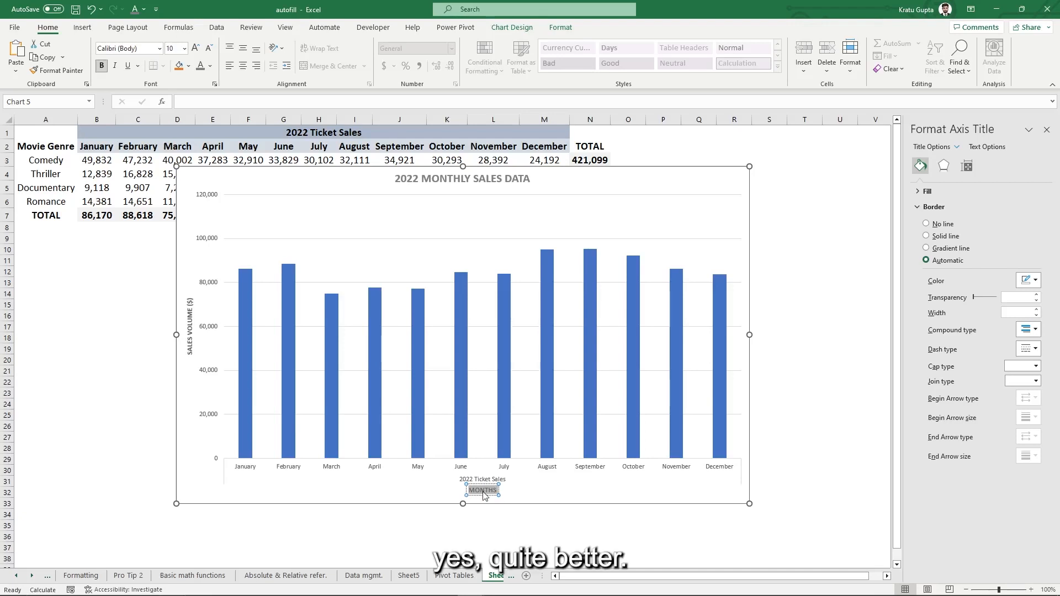
pyautogui.click(821, 382)
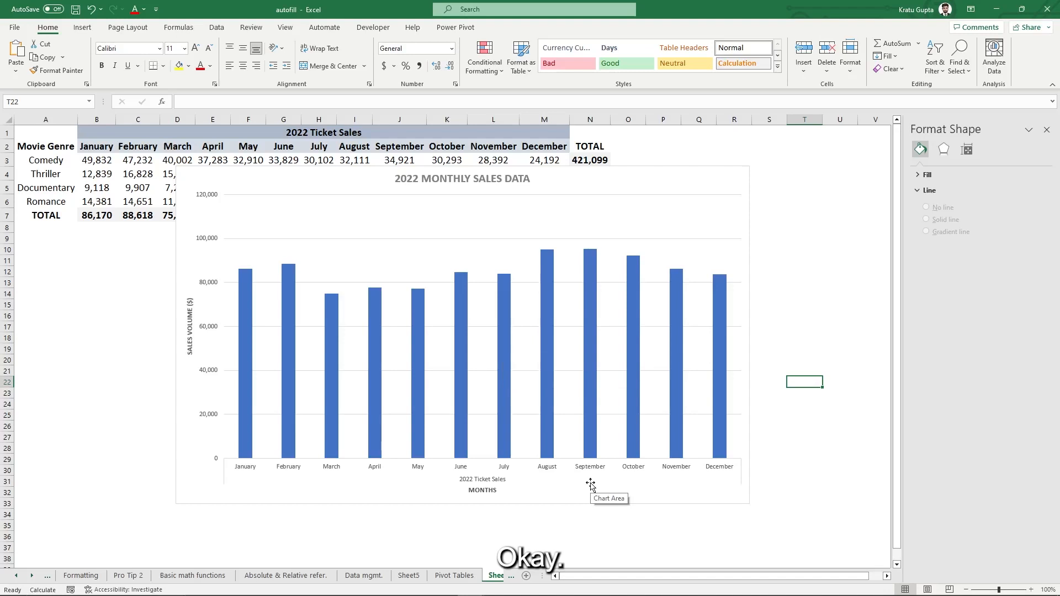
# Step: Reposition the chart just below the month header row, starting near column D, and look through the chart elements that can be added
pyautogui.click(592, 188)
pyautogui.moveTo(687, 185); pyautogui.dragTo(679, 159)
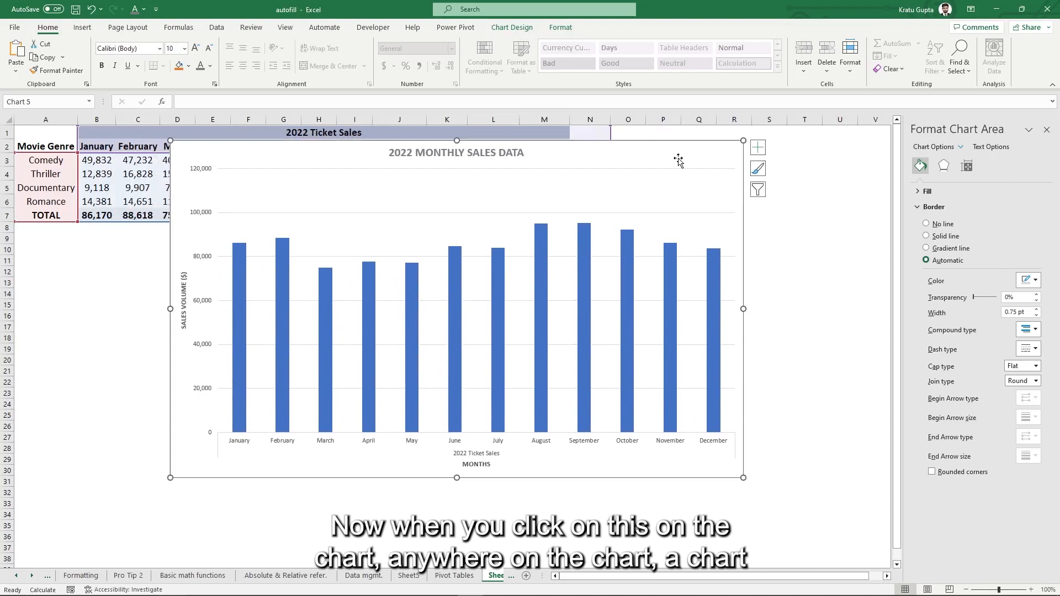
pyautogui.click(508, 27)
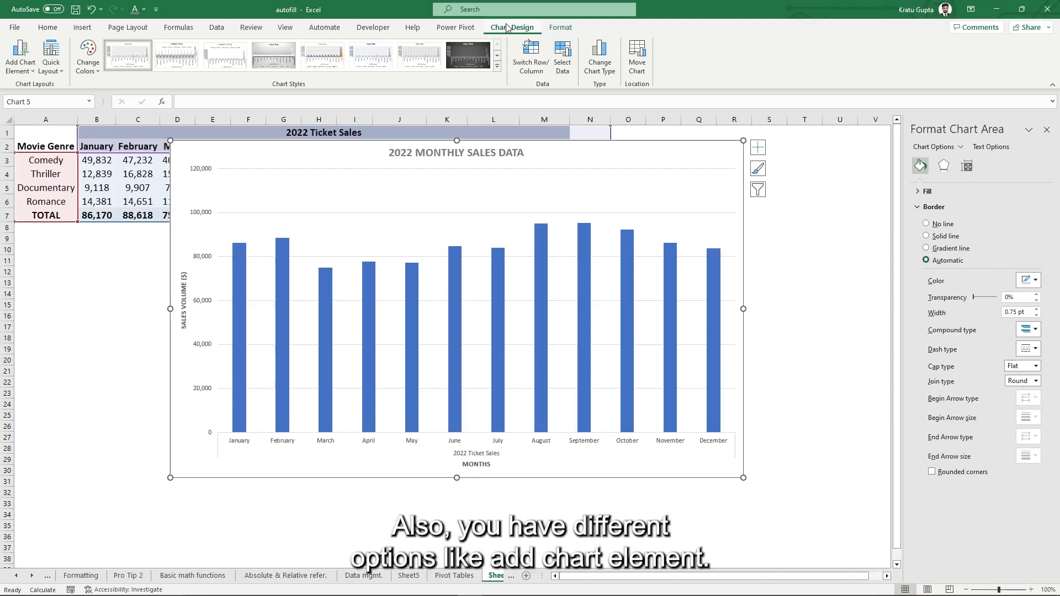
pyautogui.click(18, 54)
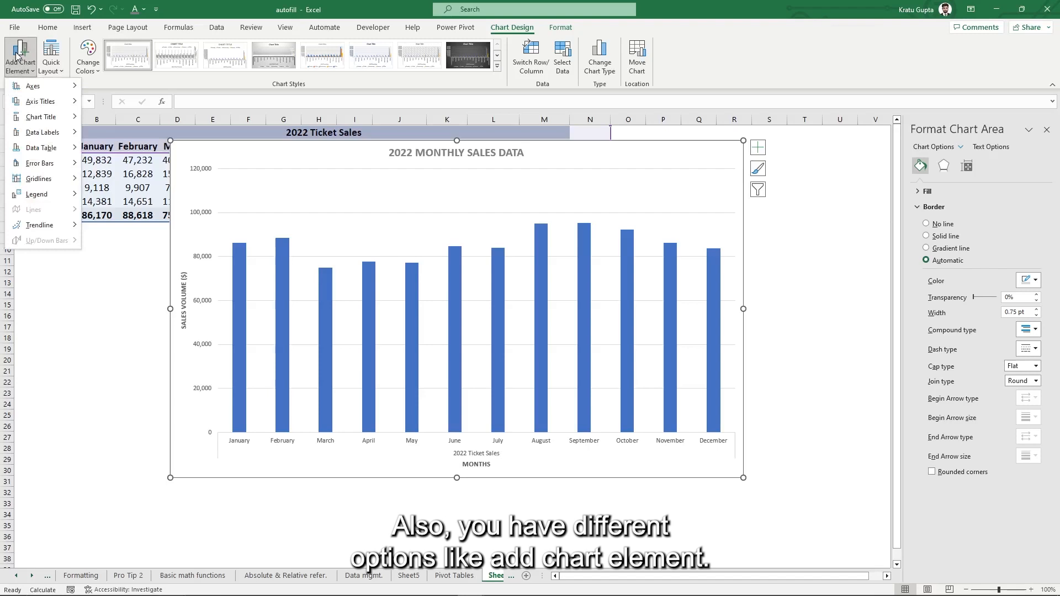
pyautogui.click(311, 83)
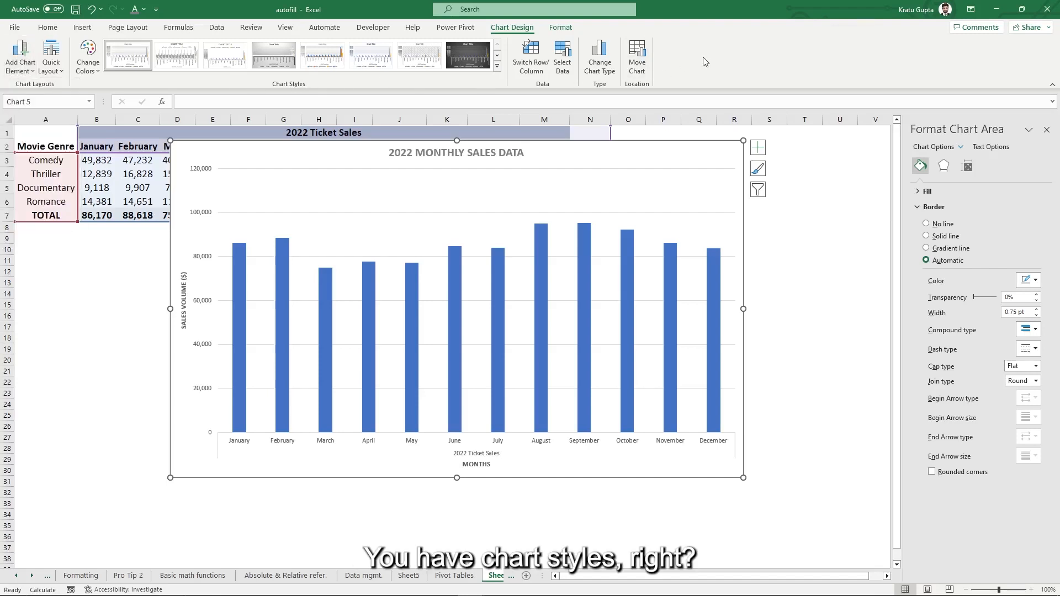
pyautogui.moveTo(553, 159); pyautogui.dragTo(540, 174)
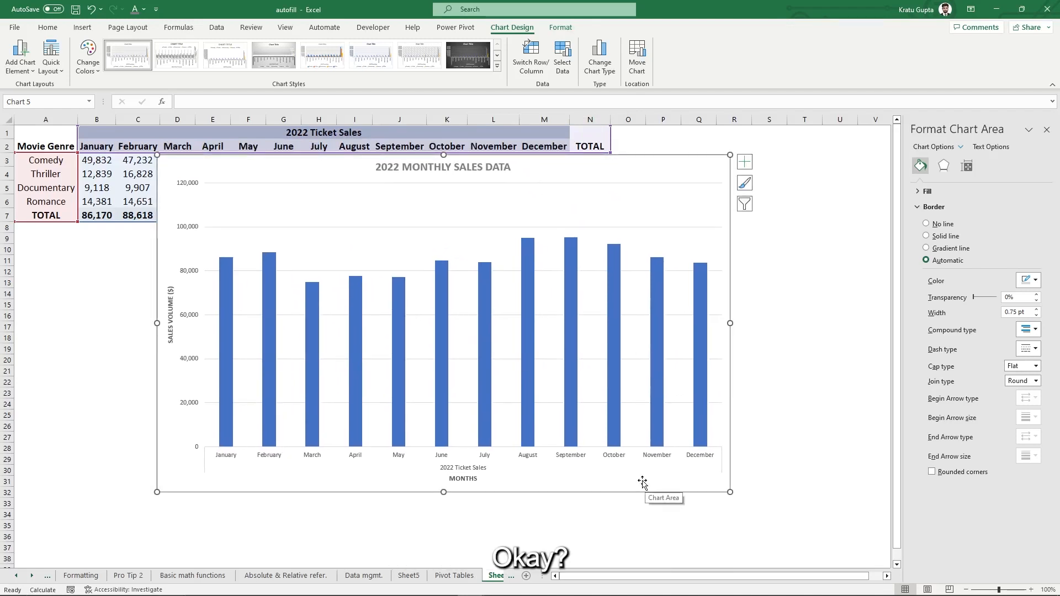
# Step: Give the monthly total columns in the chart a solid black fill
pyautogui.click(529, 317)
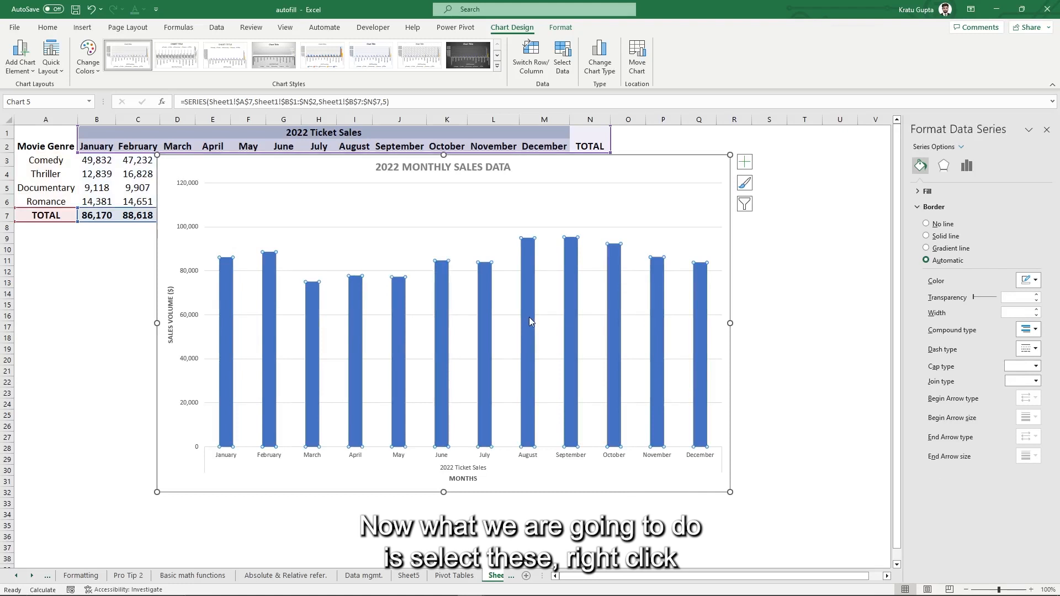
pyautogui.rightClick(529, 318)
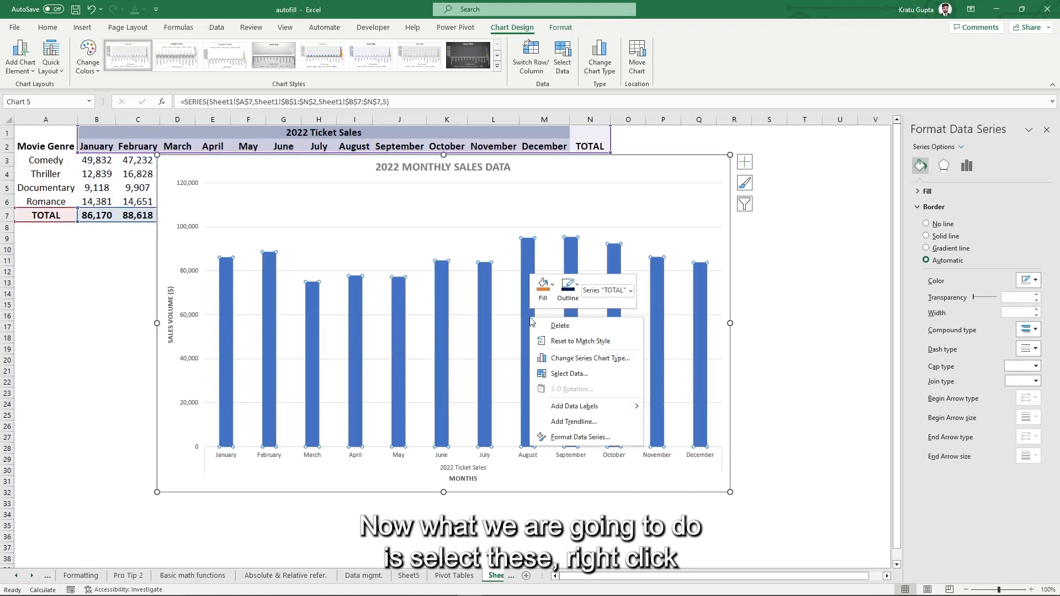
pyautogui.click(575, 438)
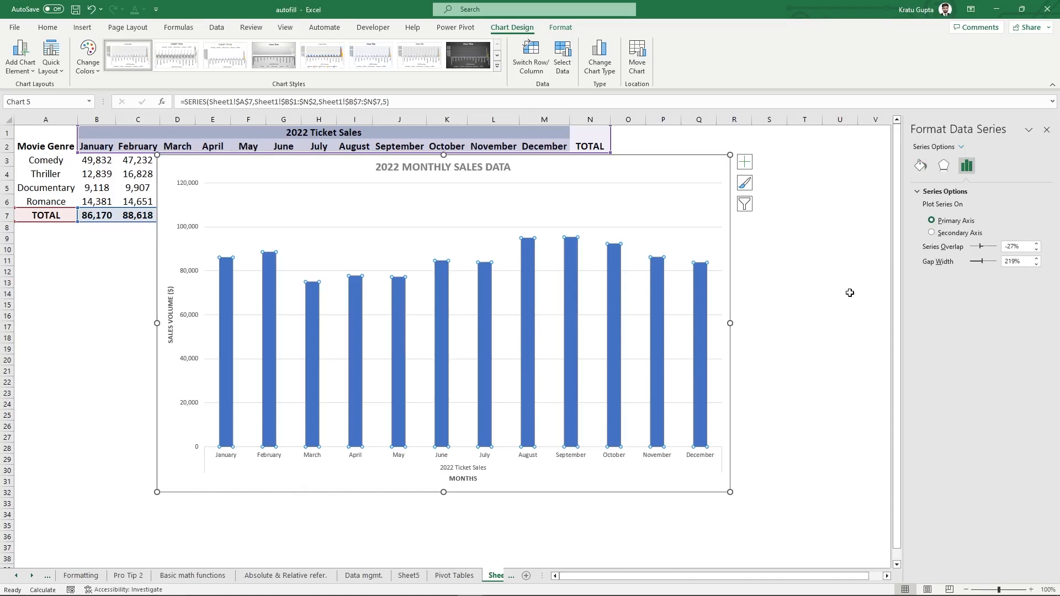
pyautogui.click(921, 166)
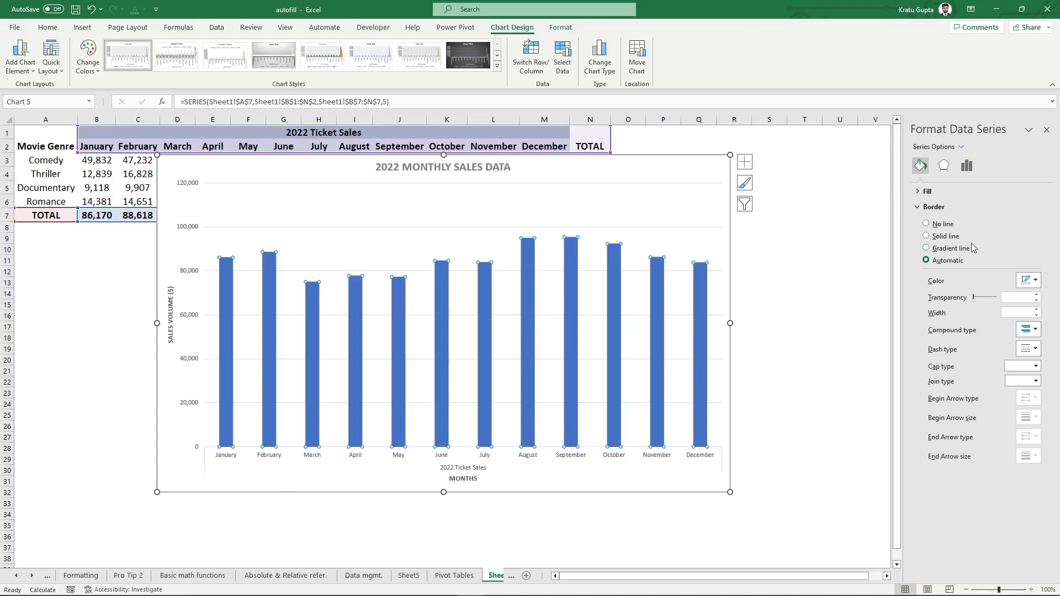
pyautogui.click(928, 191)
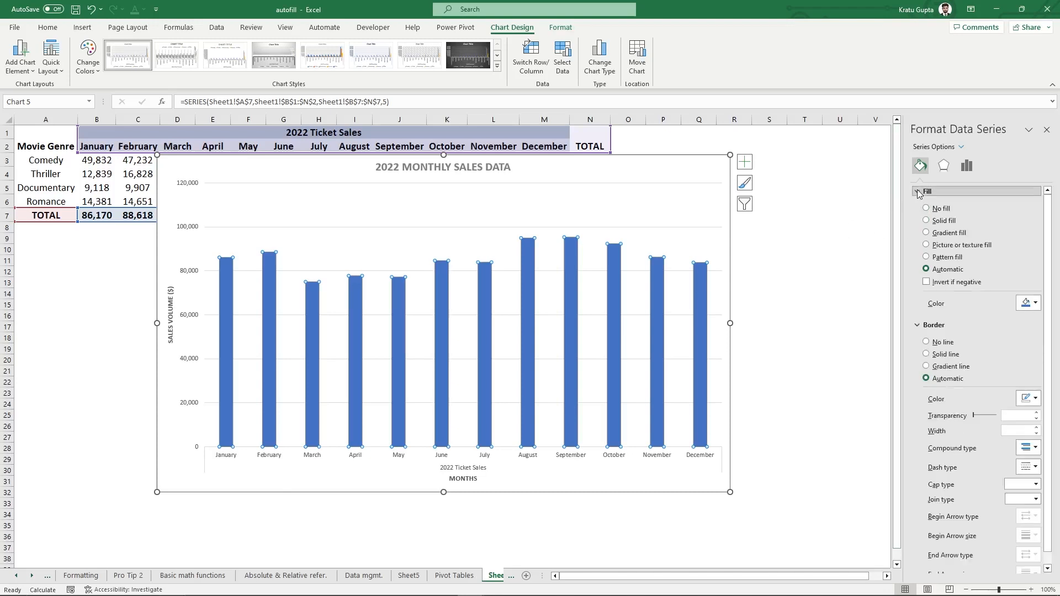
pyautogui.click(927, 221)
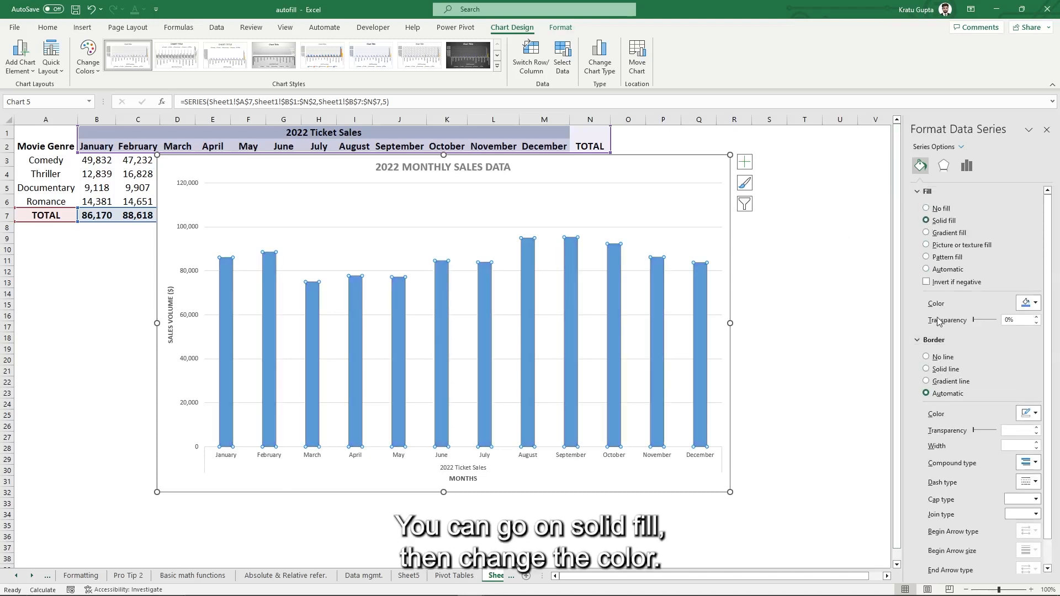
pyautogui.click(1036, 303)
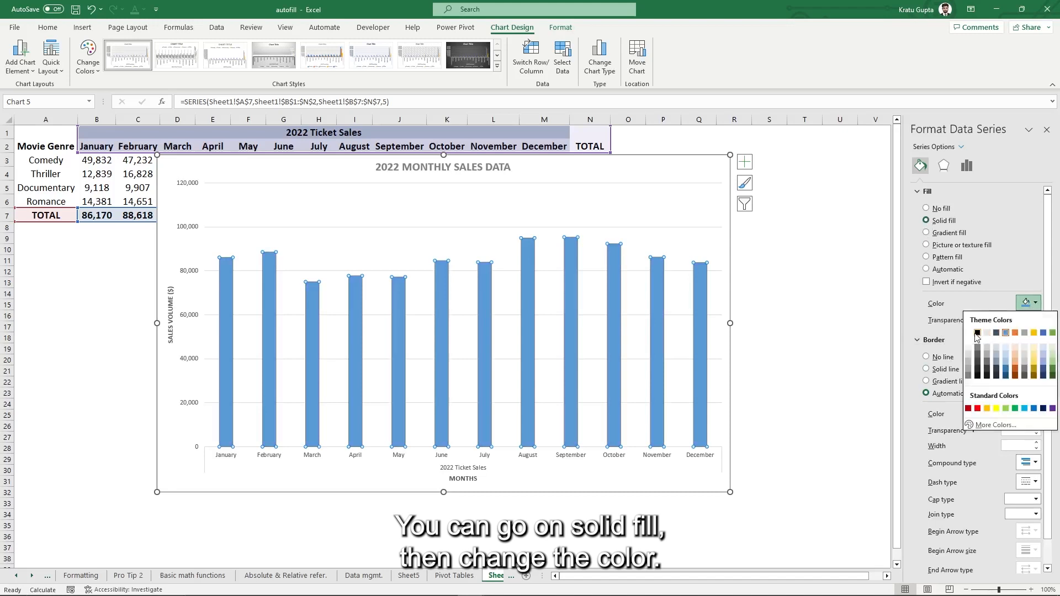
pyautogui.click(973, 332)
# Step: Change the columns' solid fill to light gray and set its transparency to 28%
pyautogui.click(1030, 303)
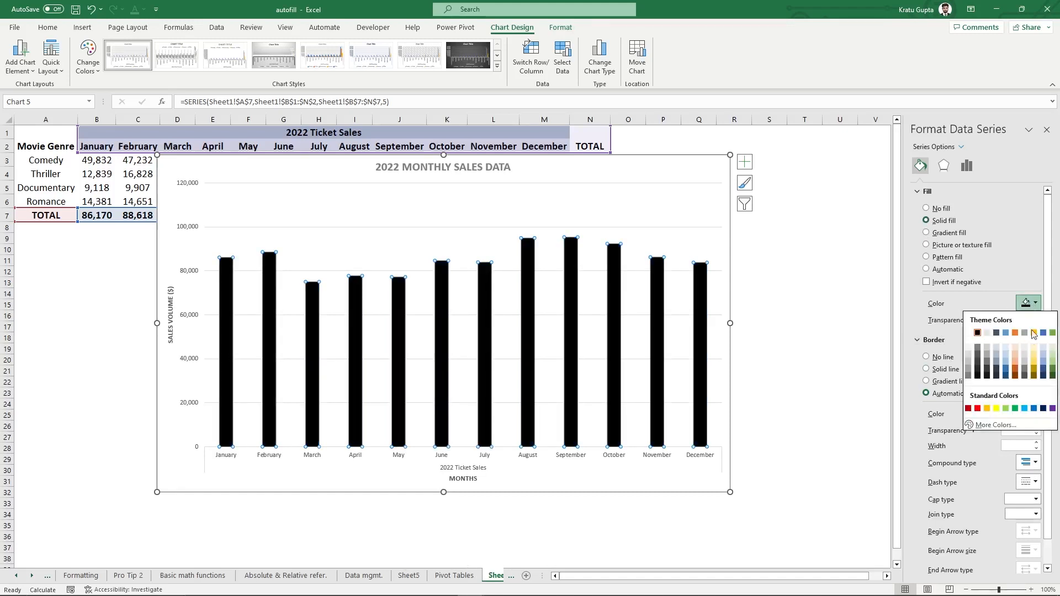
pyautogui.click(1022, 360)
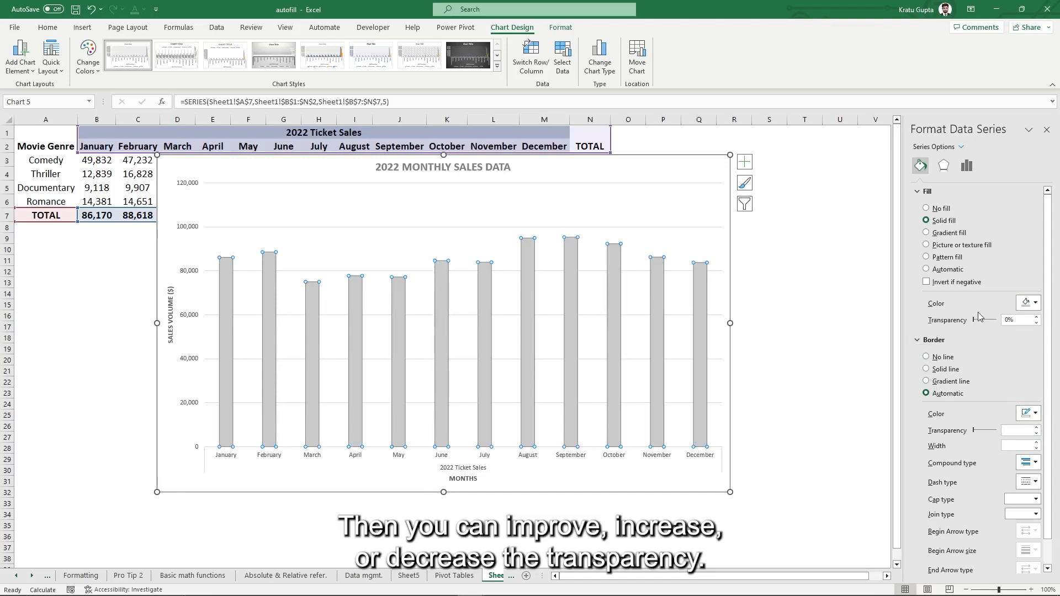
pyautogui.moveTo(973, 320); pyautogui.dragTo(979, 320)
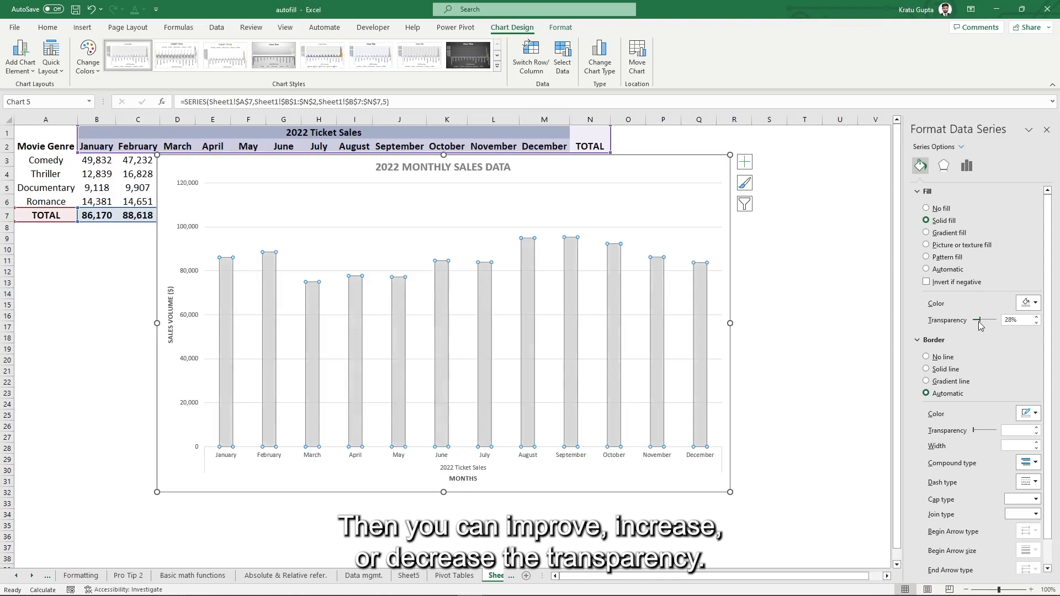
# Step: Add a shadow preset at 45° and 3 pt distance to the columns, with 61% transparency, 99% size and 5 pt blur
pyautogui.click(944, 166)
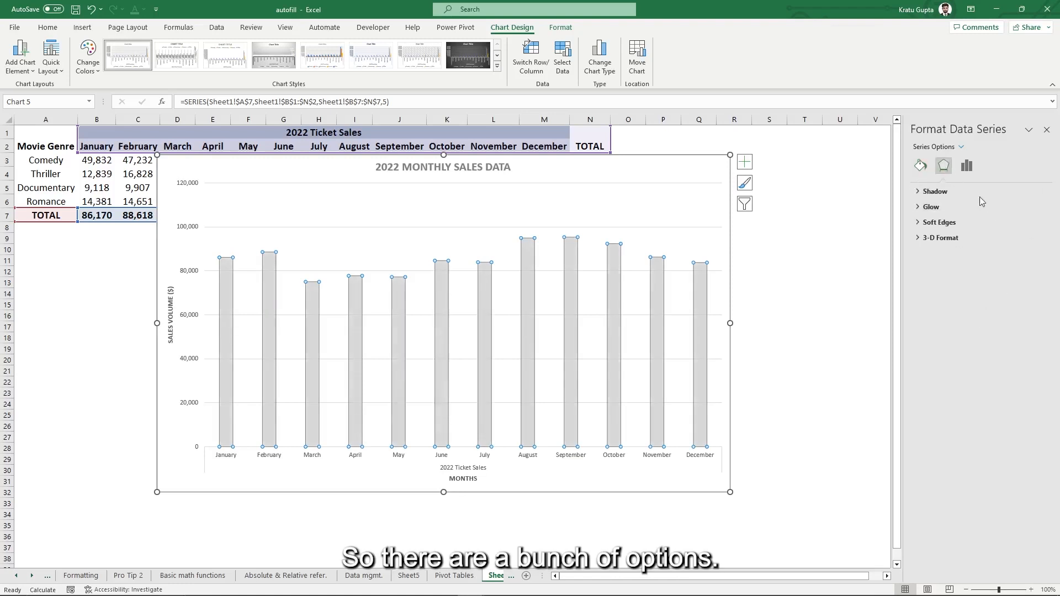
pyautogui.click(931, 207)
pyautogui.click(935, 191)
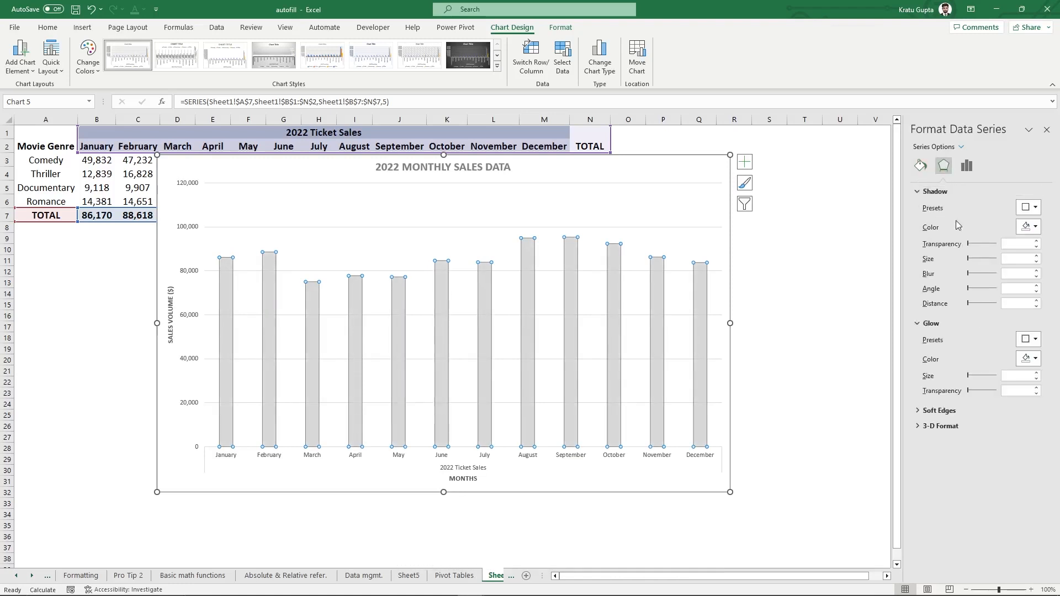
pyautogui.click(1028, 207)
pyautogui.click(987, 298)
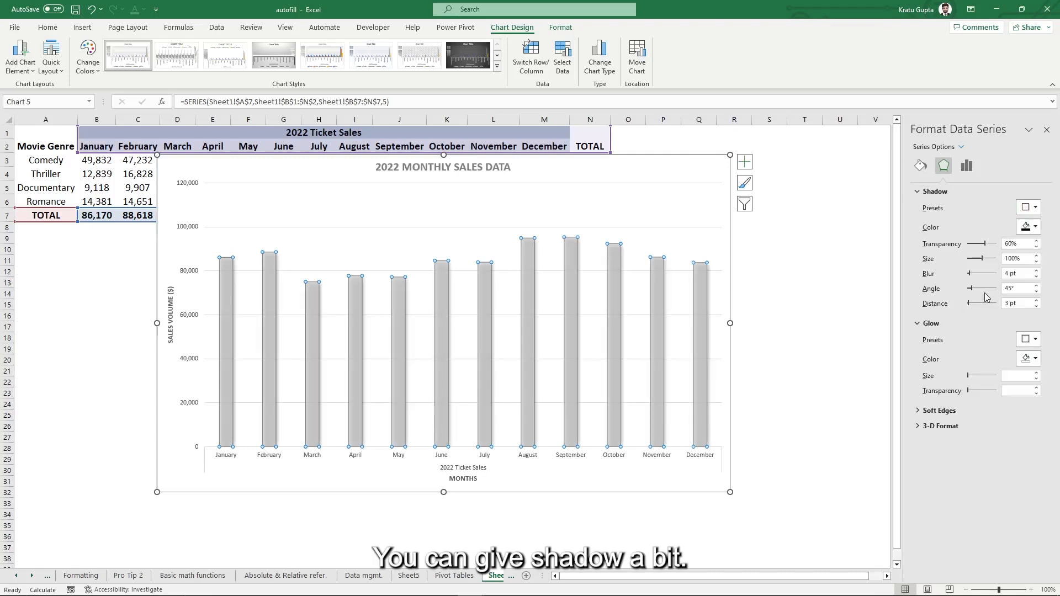
pyautogui.click(981, 260)
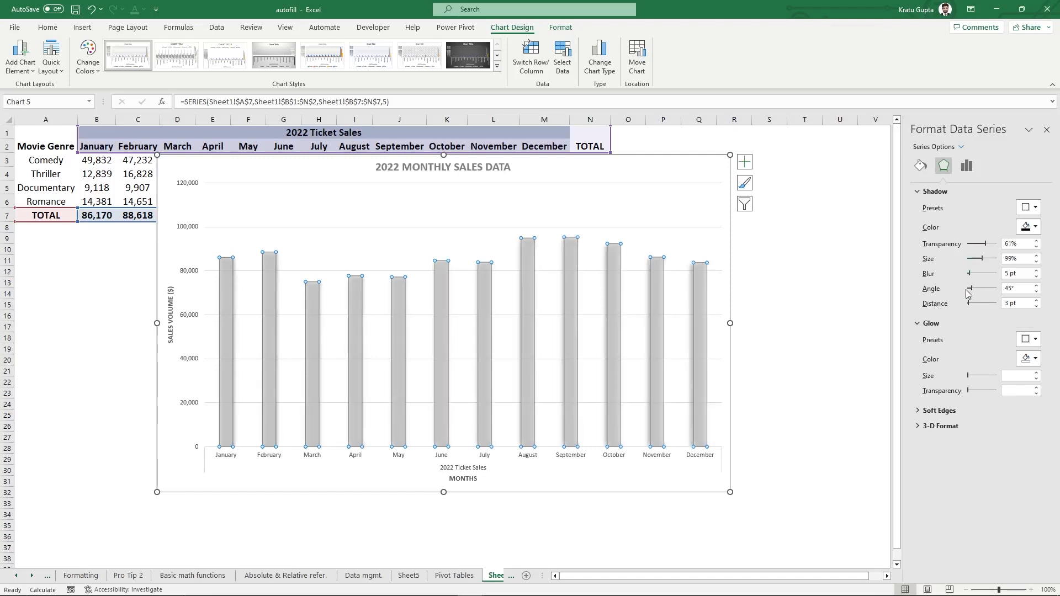
pyautogui.click(919, 192)
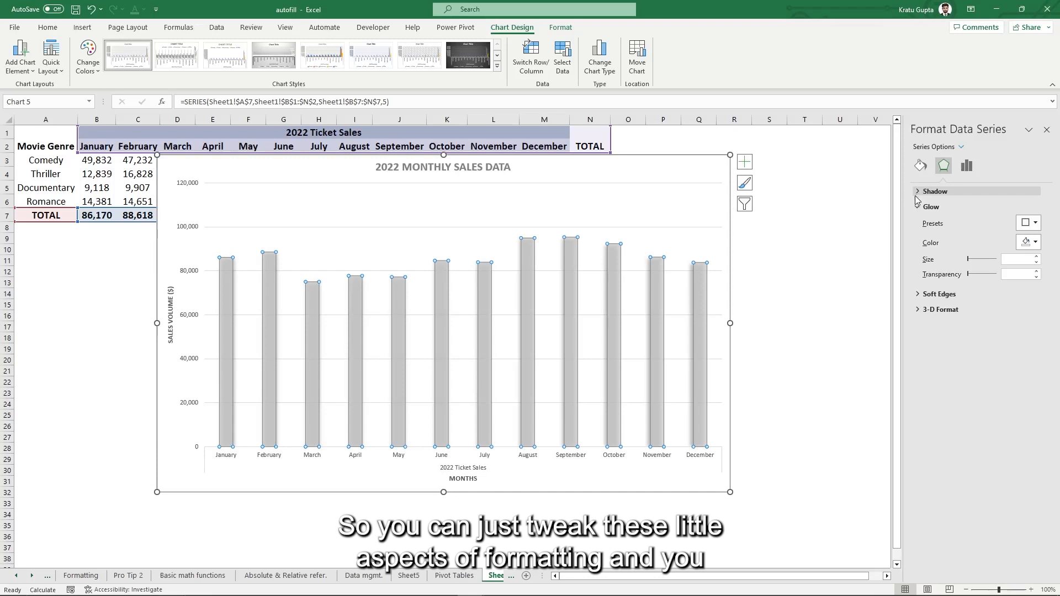
pyautogui.click(919, 207)
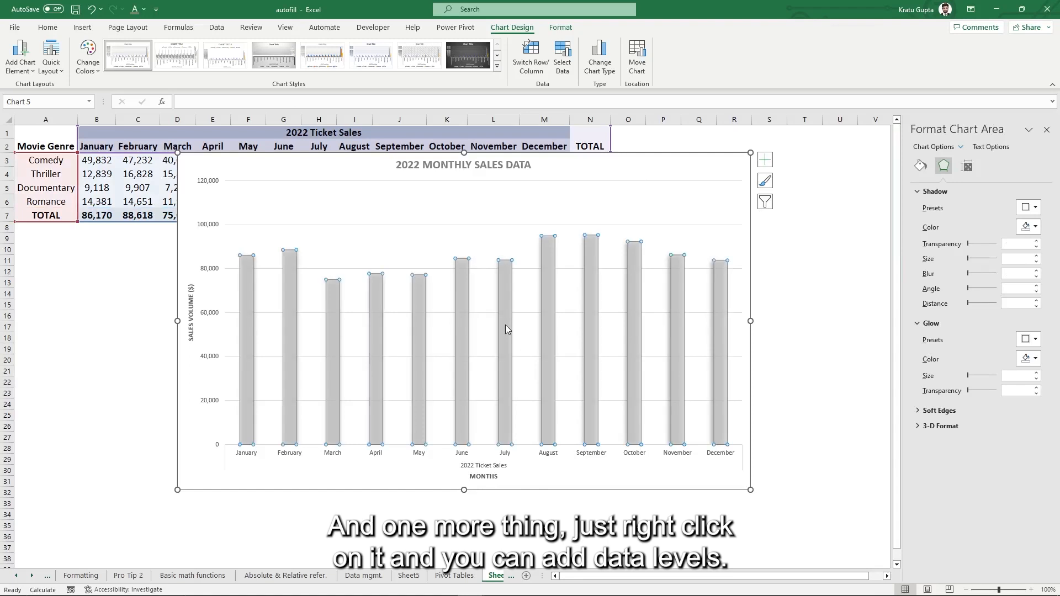
# Step: Add data labels showing the monthly totals to the chart's columns
pyautogui.click(505, 325)
pyautogui.rightClick(505, 325)
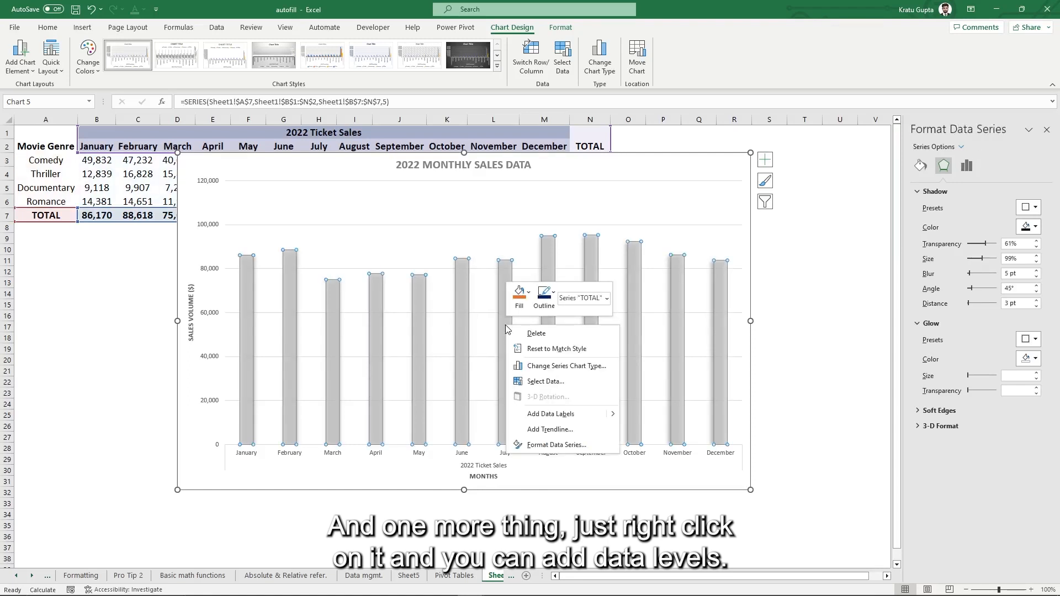
pyautogui.click(561, 419)
pyautogui.click(607, 502)
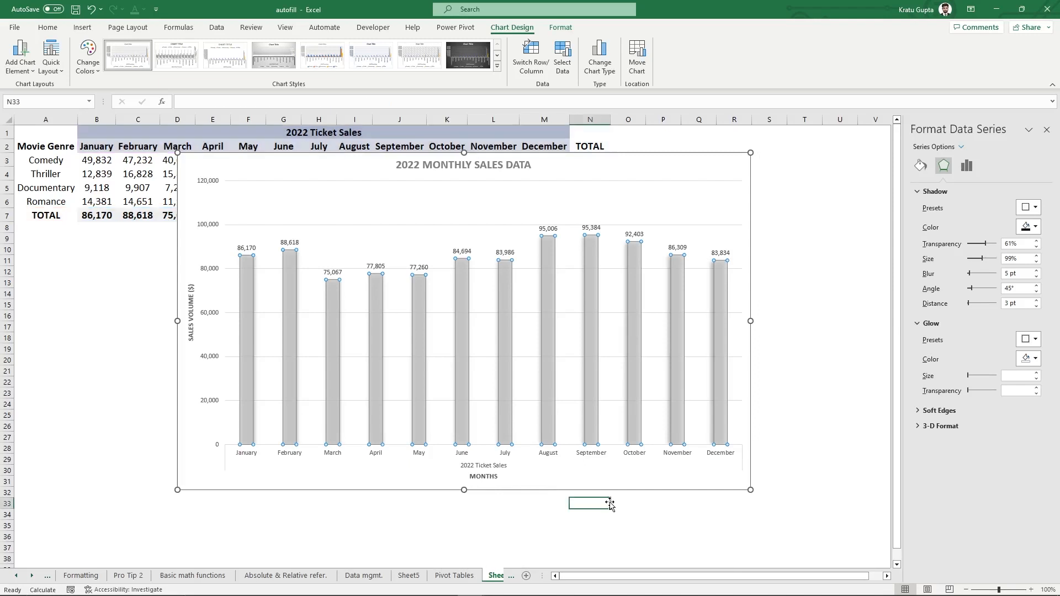
# Step: Apply the chart style with a gray gradient background and wide blue columns, and shift the chart slightly toward column C
pyautogui.click(658, 484)
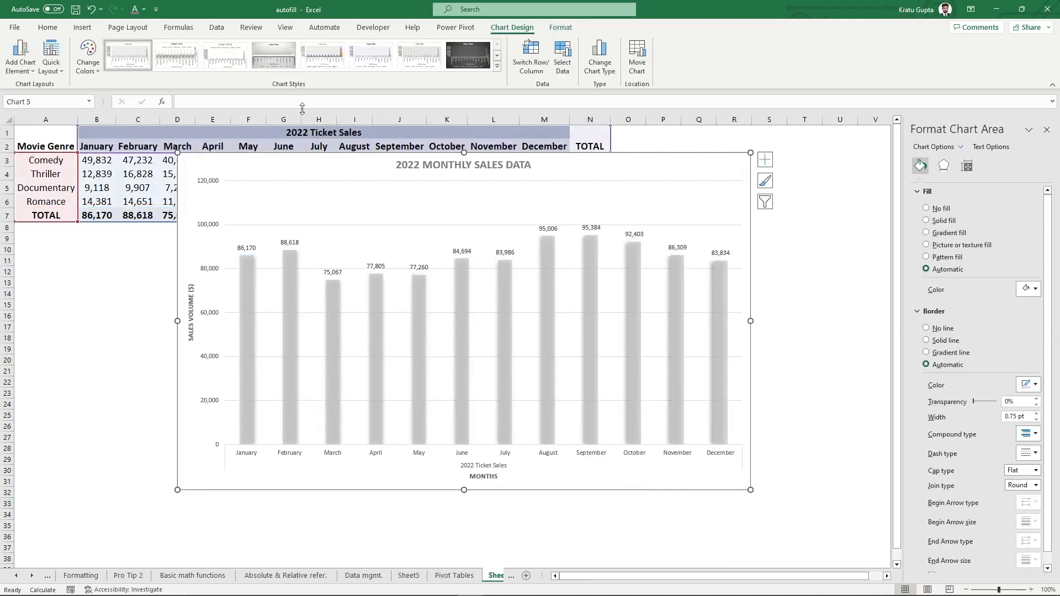
pyautogui.click(497, 66)
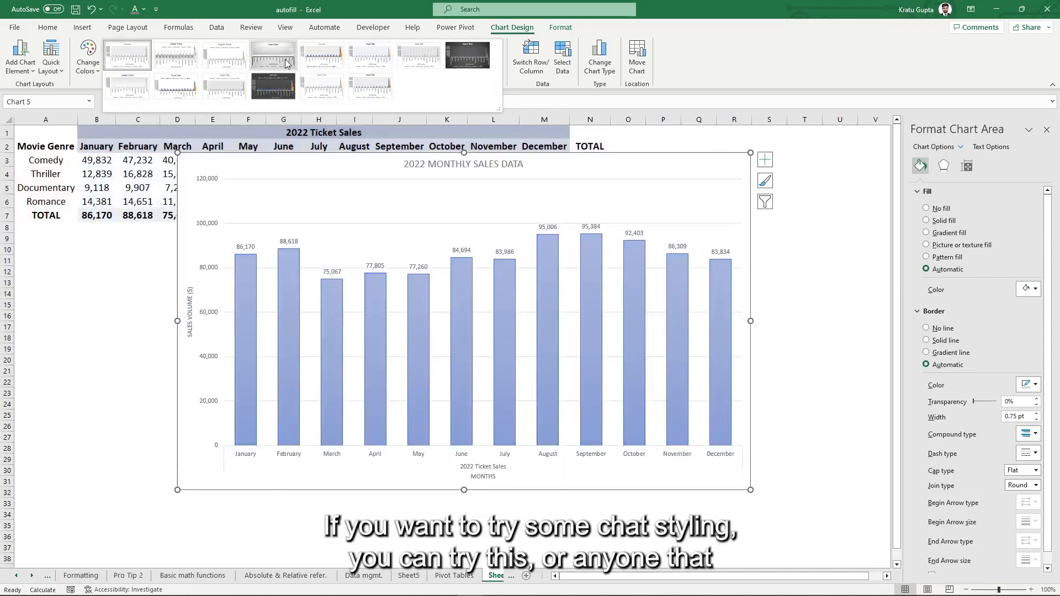
pyautogui.click(278, 59)
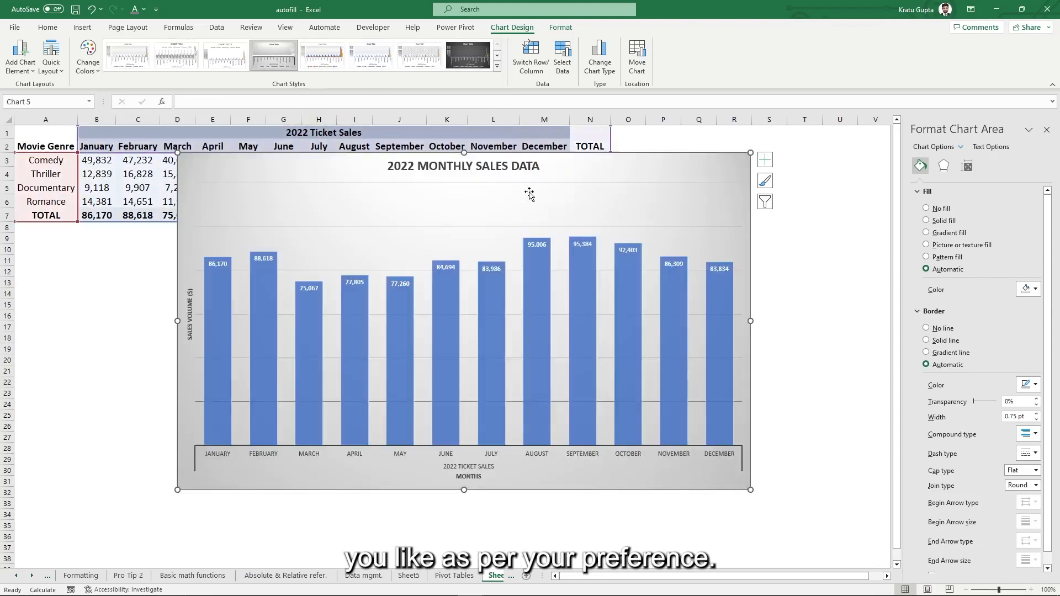
pyautogui.moveTo(529, 194); pyautogui.dragTo(502, 201)
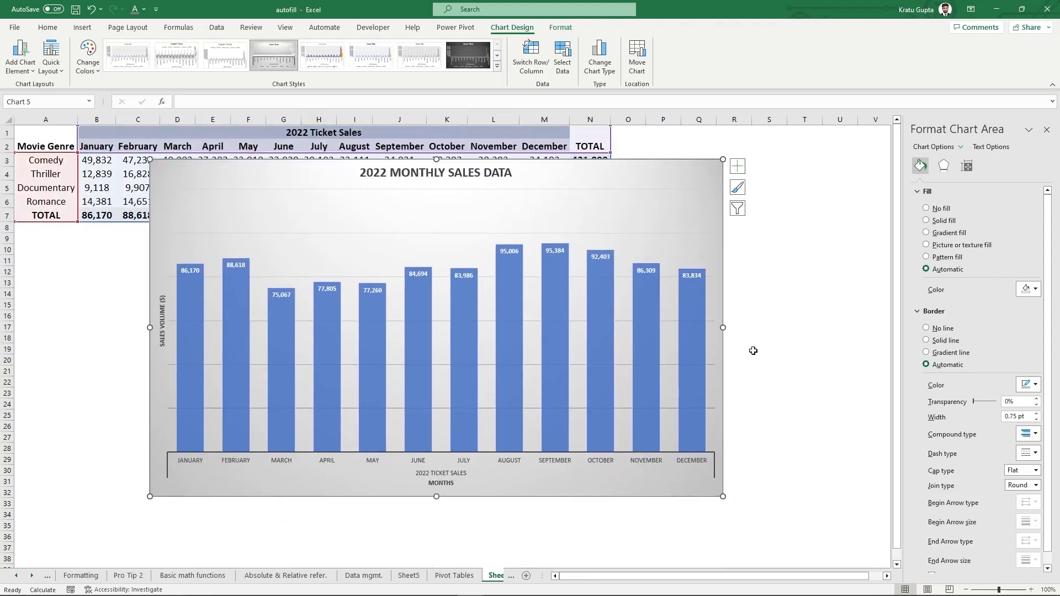
pyautogui.click(785, 331)
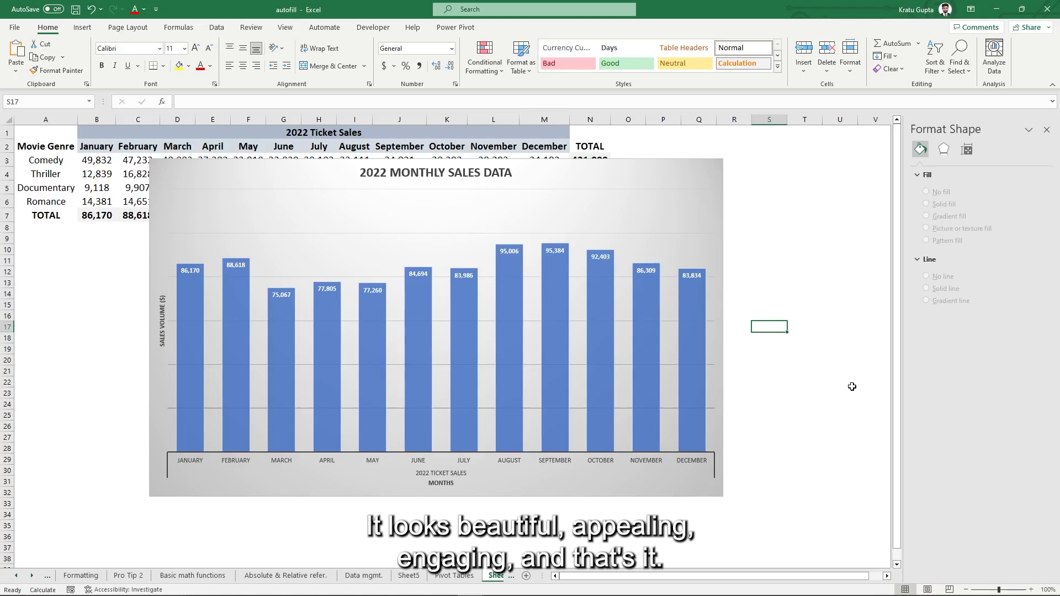
# Step: Shrink the chart and place it just below the sales table, starting at row 9 and ending within column M
pyautogui.click(681, 182)
pyautogui.moveTo(724, 159); pyautogui.dragTo(644, 216)
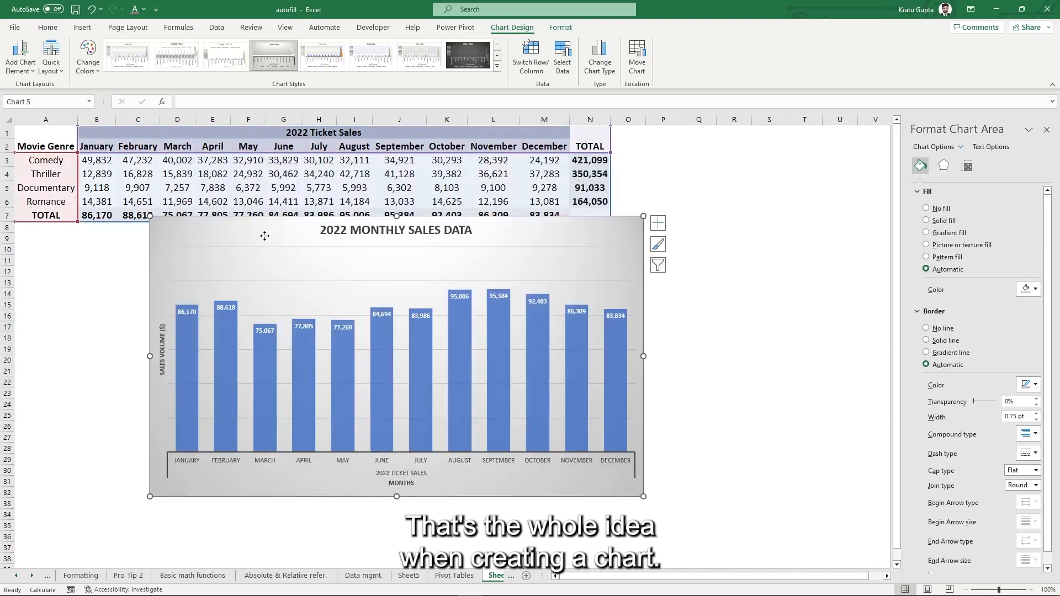
pyautogui.moveTo(265, 237); pyautogui.dragTo(179, 256)
pyautogui.click(707, 347)
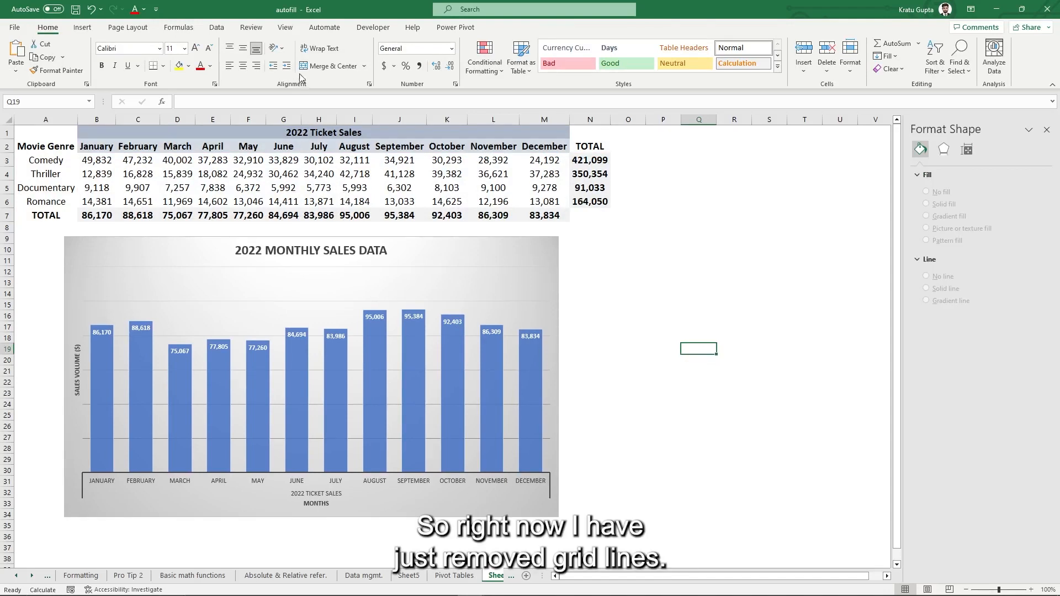
# Step: Show the worksheet gridlines for comparison and hide them again
pyautogui.click(285, 27)
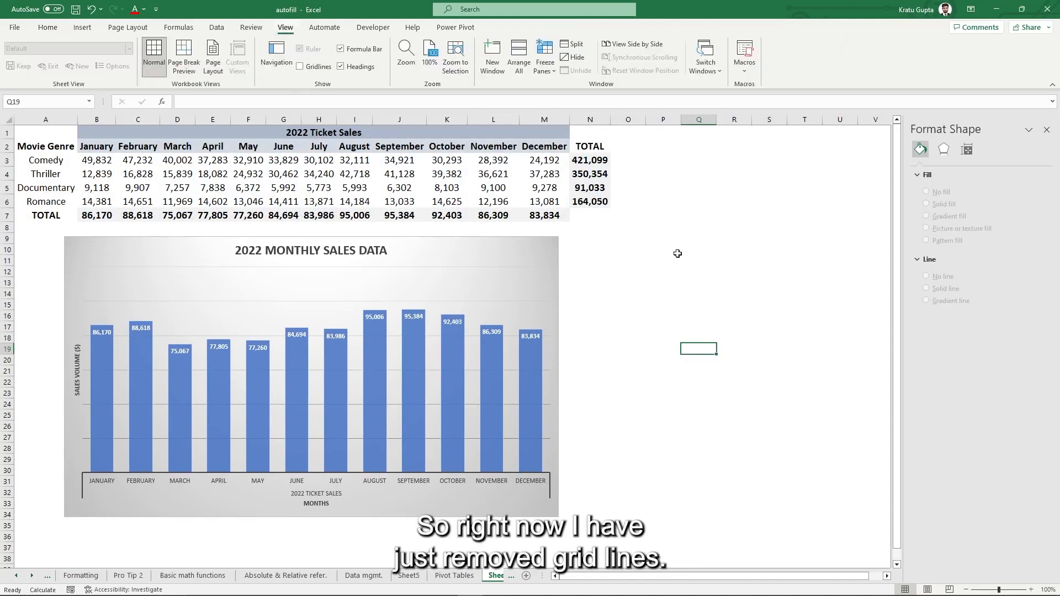
pyautogui.click(302, 67)
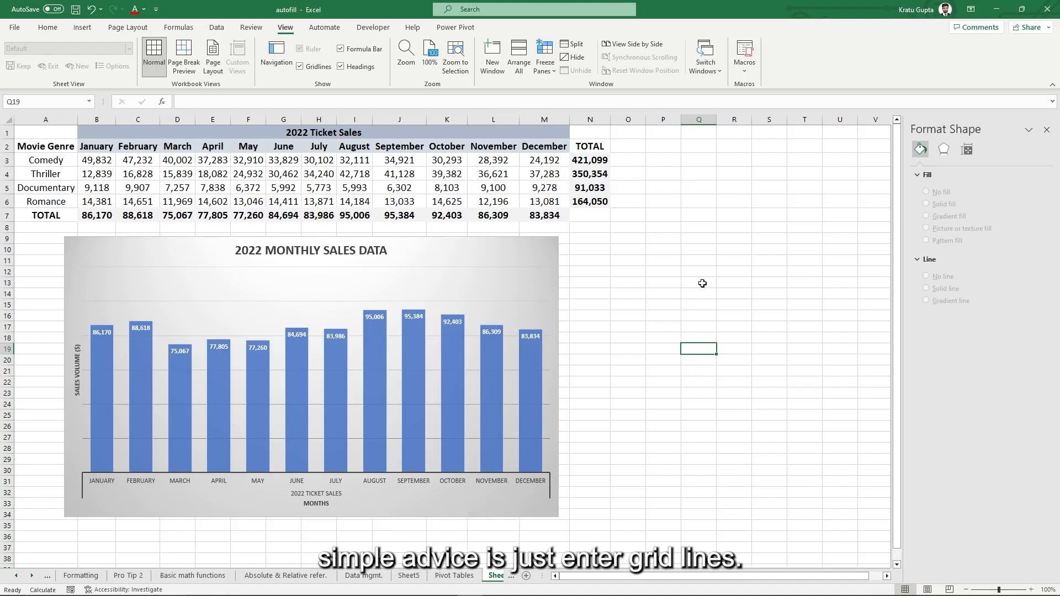
pyautogui.click(301, 67)
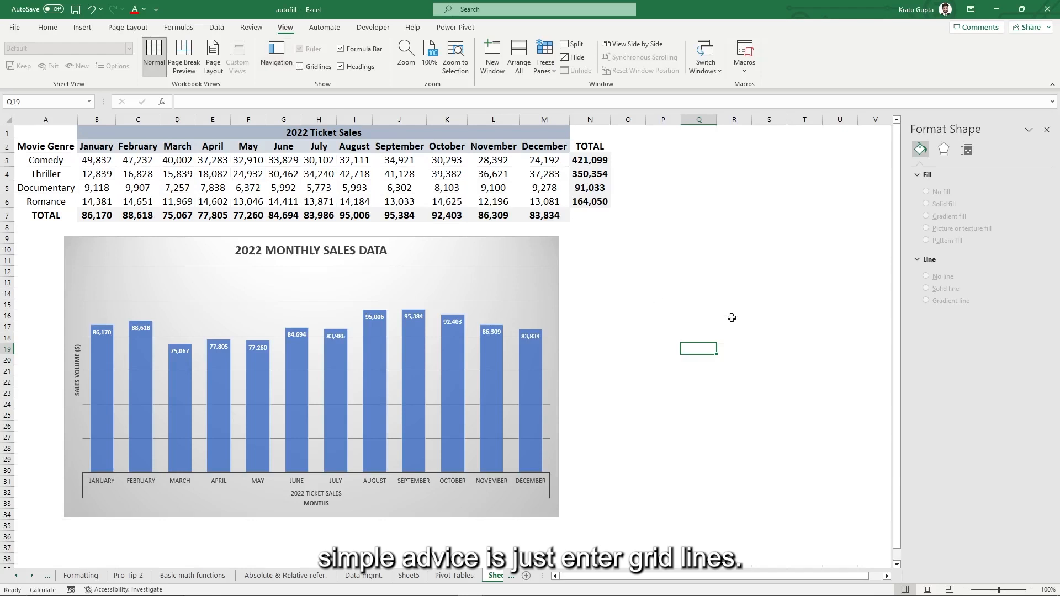
pyautogui.click(788, 284)
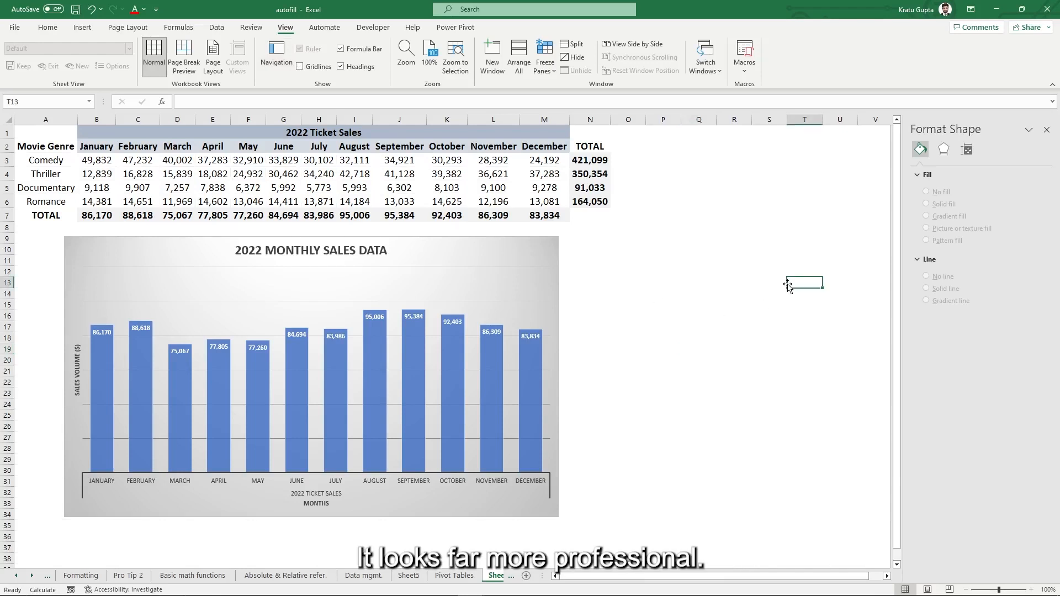